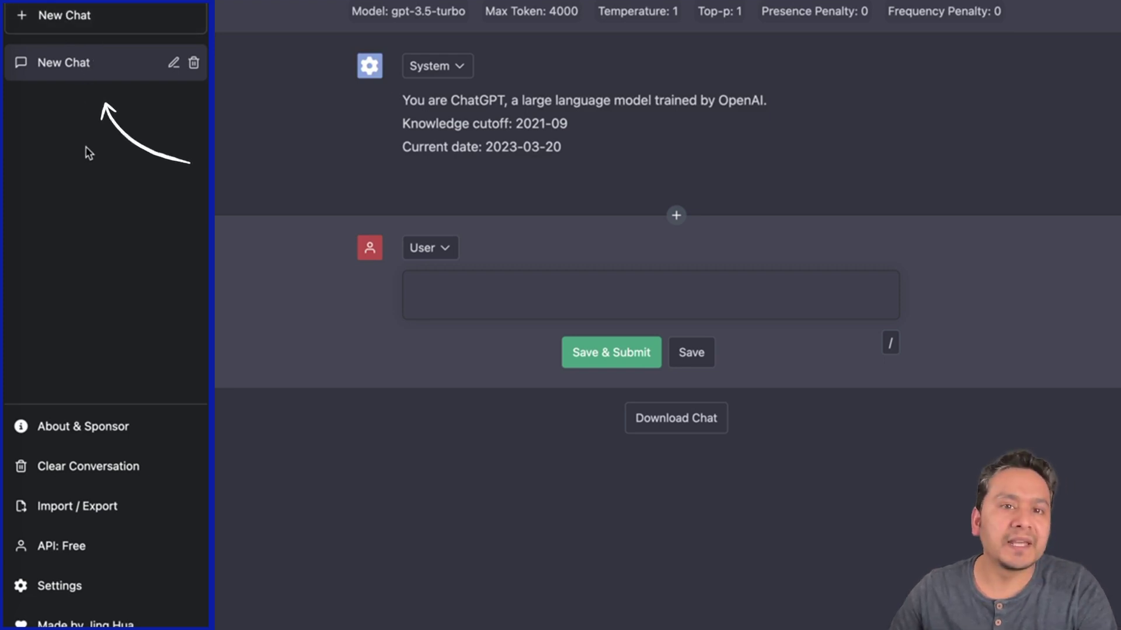
Open the source code repository linked from About & Sponsor and examine its file list and update dates
click(78, 432)
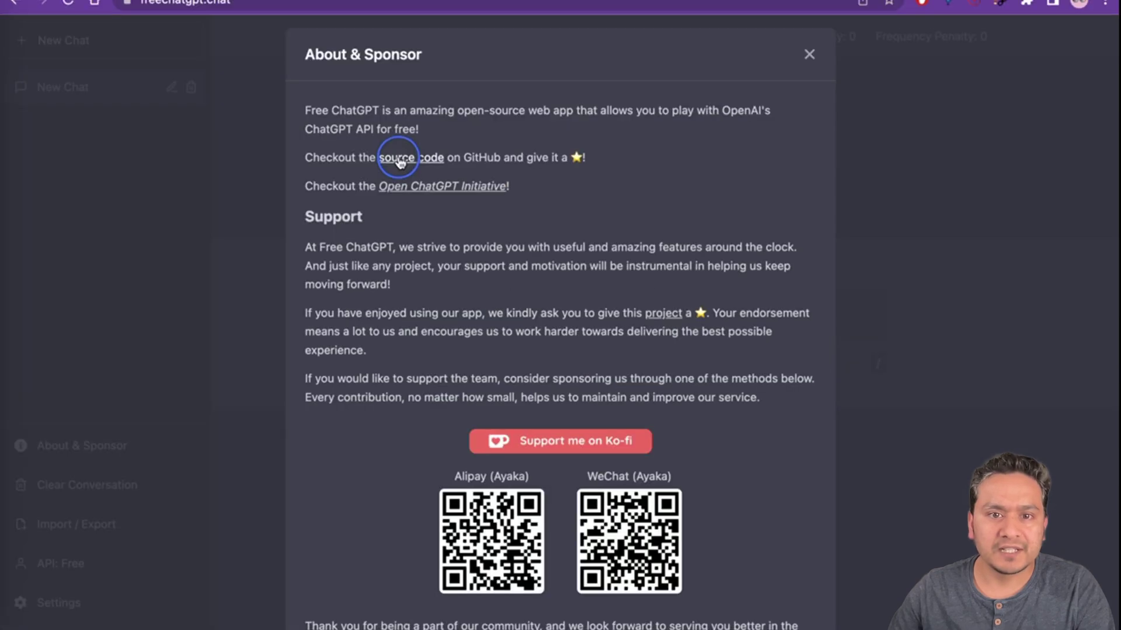
click(201, 181)
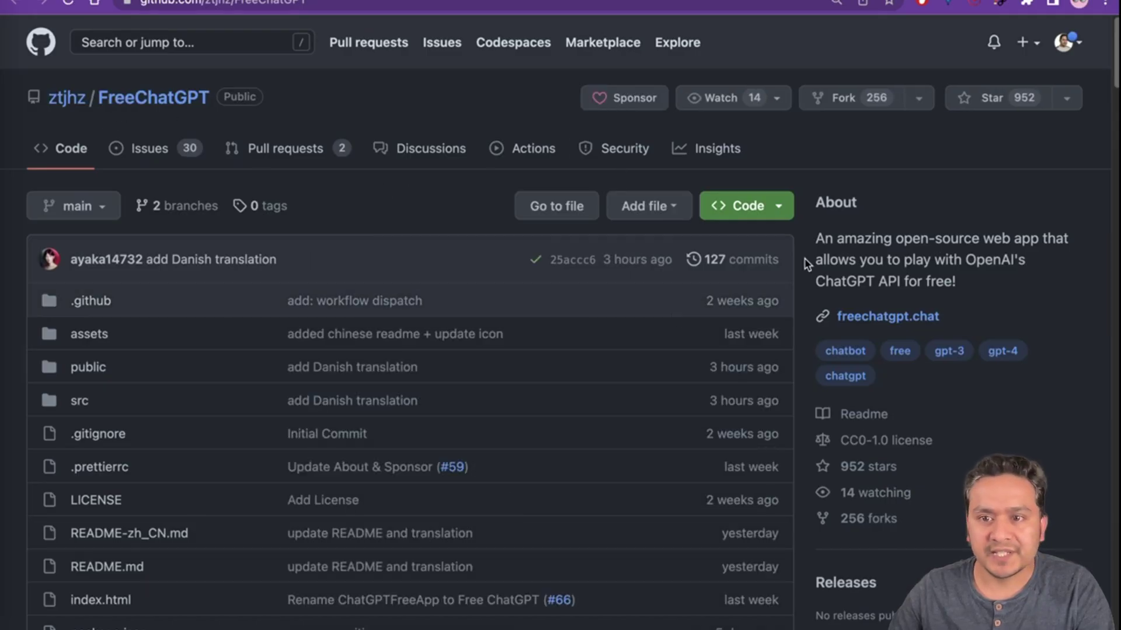
scroll(425, 343, down, 9)
scroll(526, 332, up, 5)
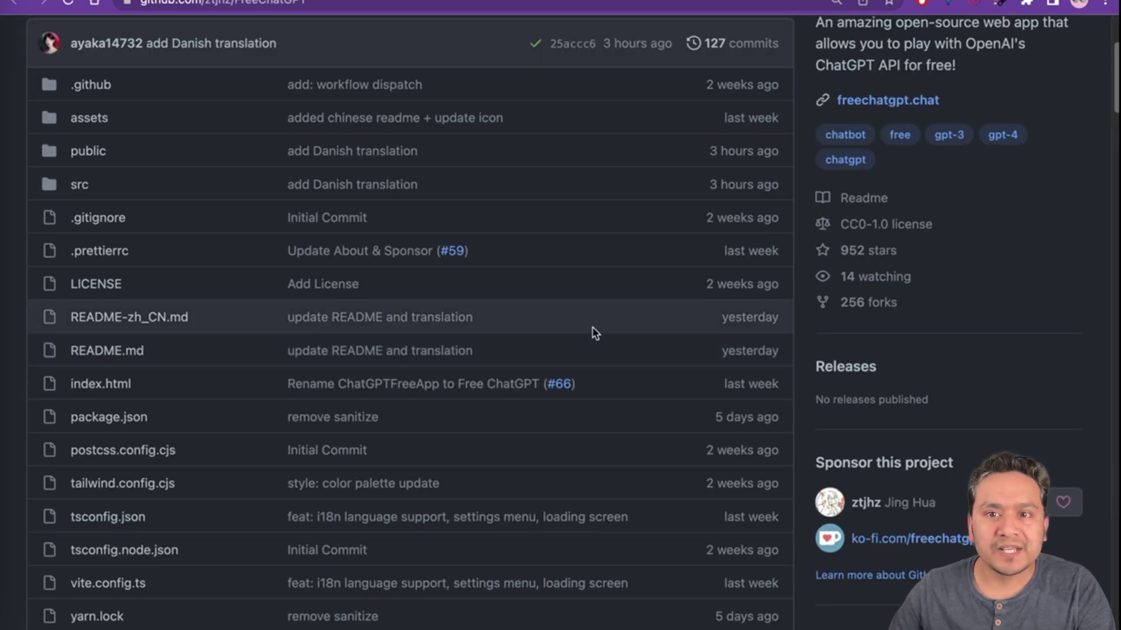
scroll(635, 295, up, 1)
scroll(640, 295, down, 2)
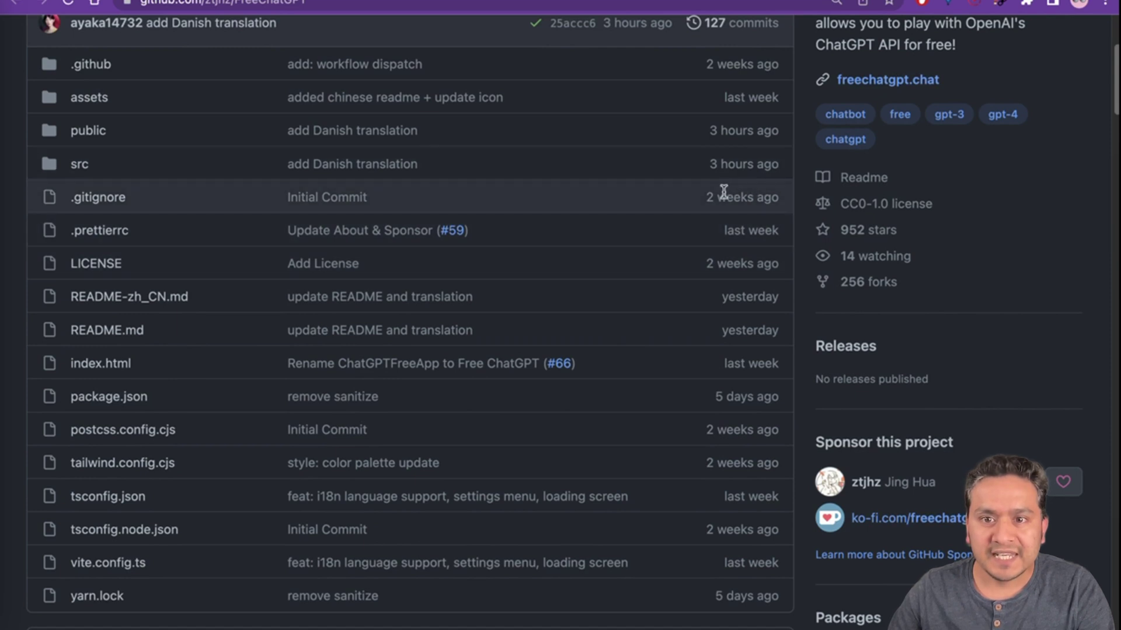
click(710, 164)
drag(710, 164, 792, 170)
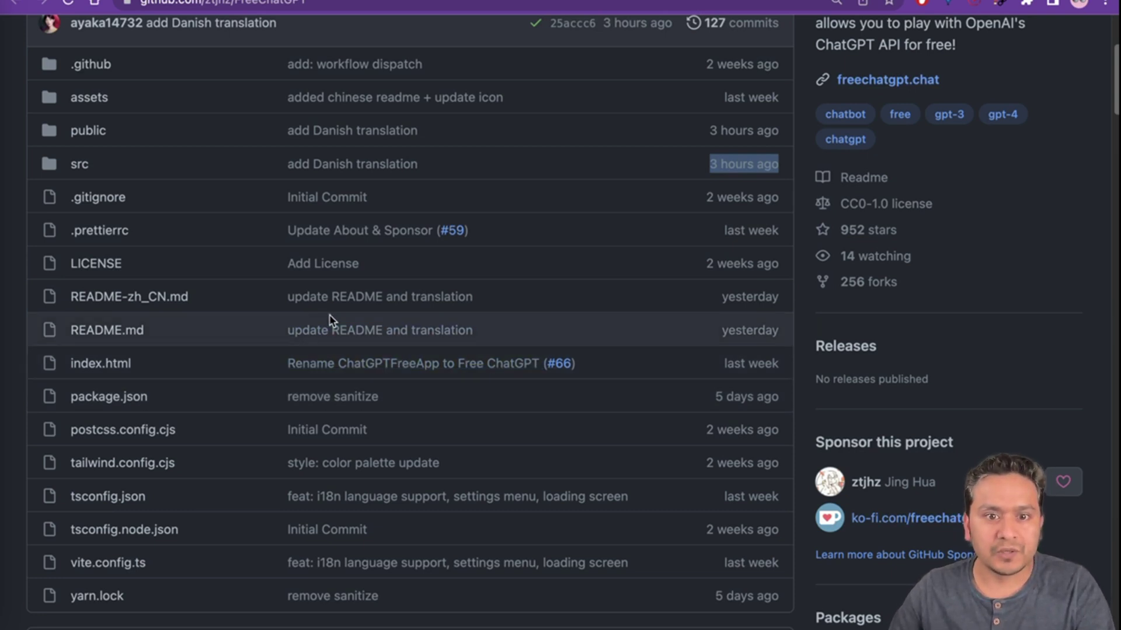
Read the repository's README, covering the introduction and the General, Chat, API and Data management features
scroll(482, 408, down, 7)
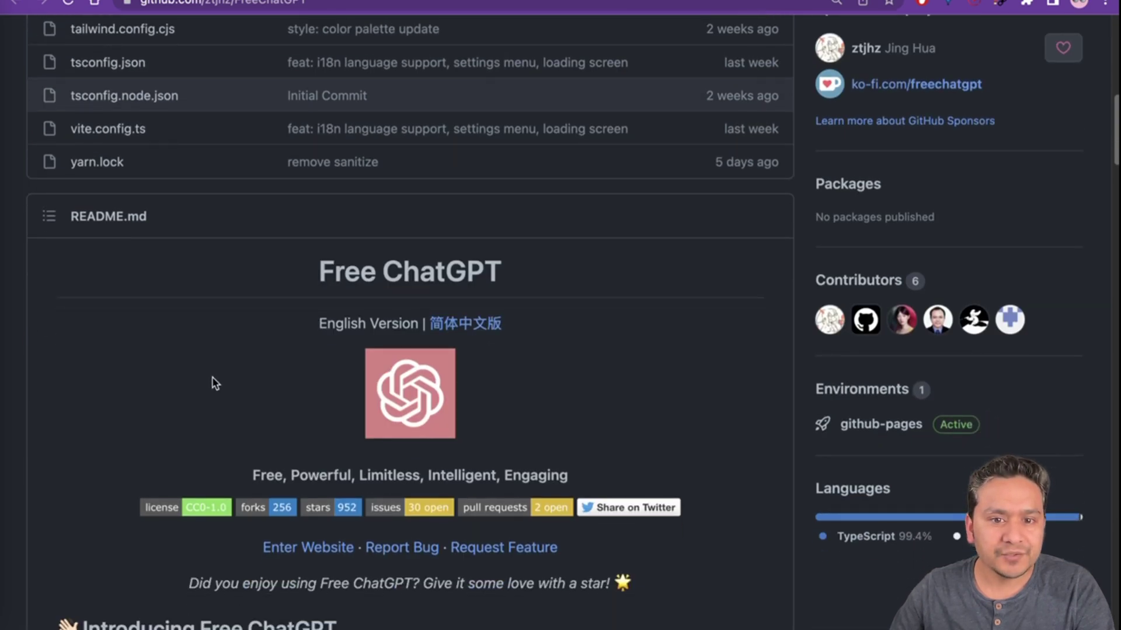
scroll(292, 354, down, 1)
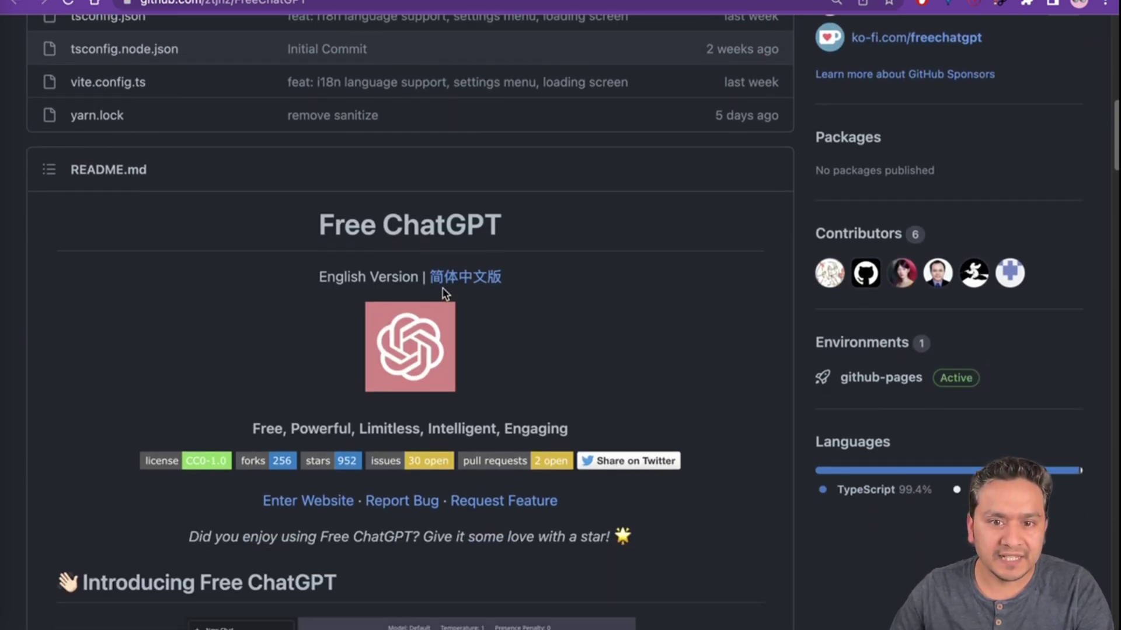
scroll(228, 327, down, 4)
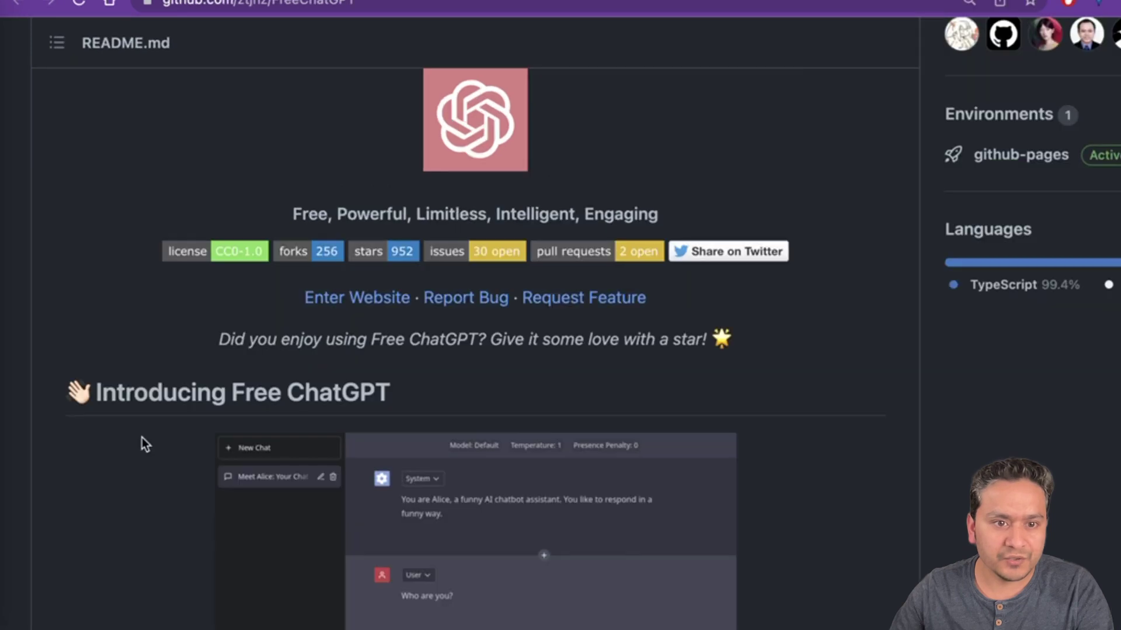
scroll(292, 397, down, 5)
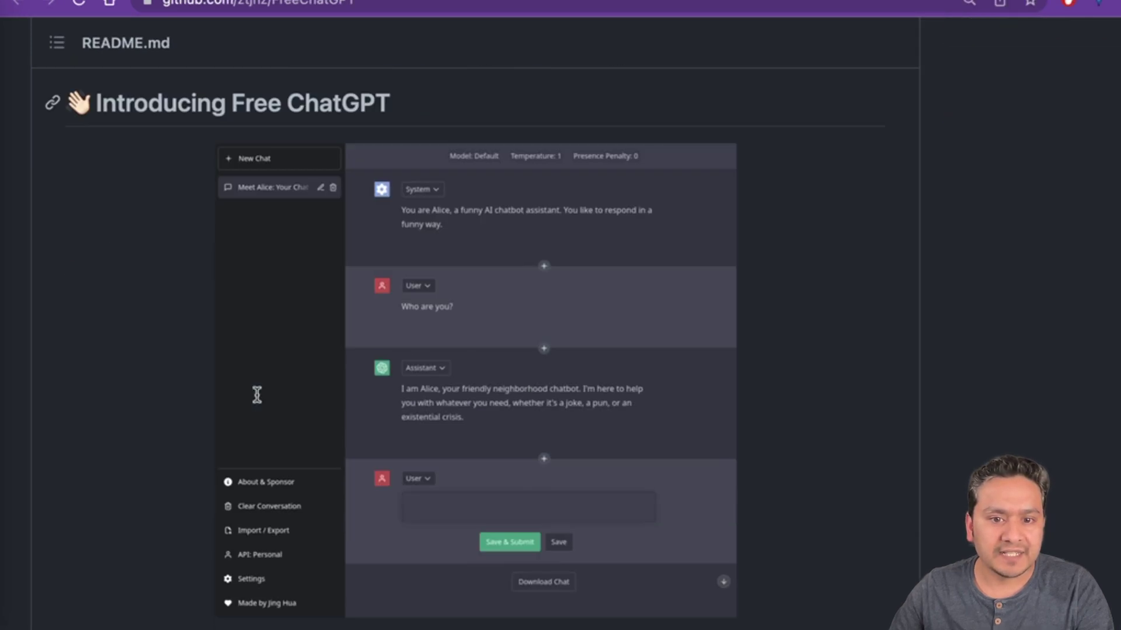
scroll(195, 422, down, 10)
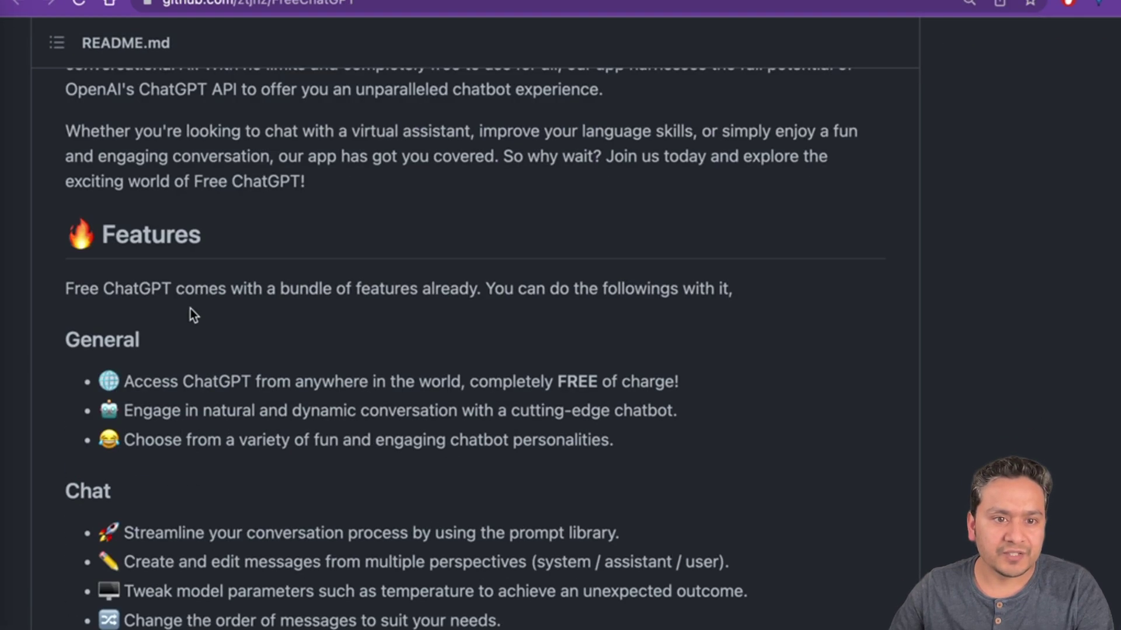
scroll(190, 308, down, 3)
scroll(187, 335, up, 1)
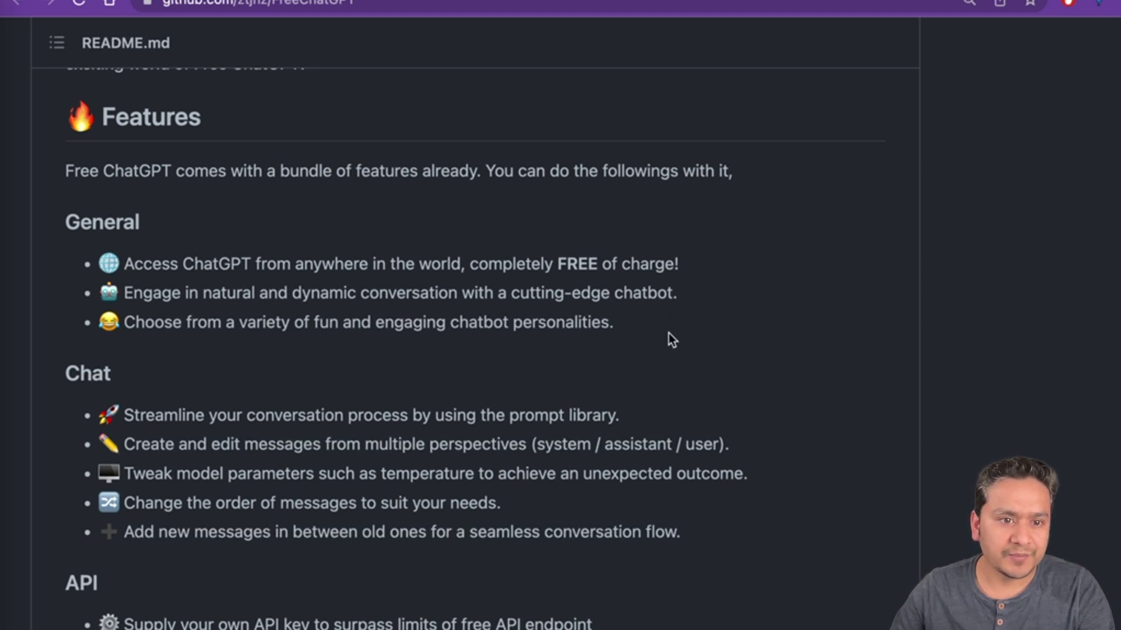
scroll(114, 388, down, 3)
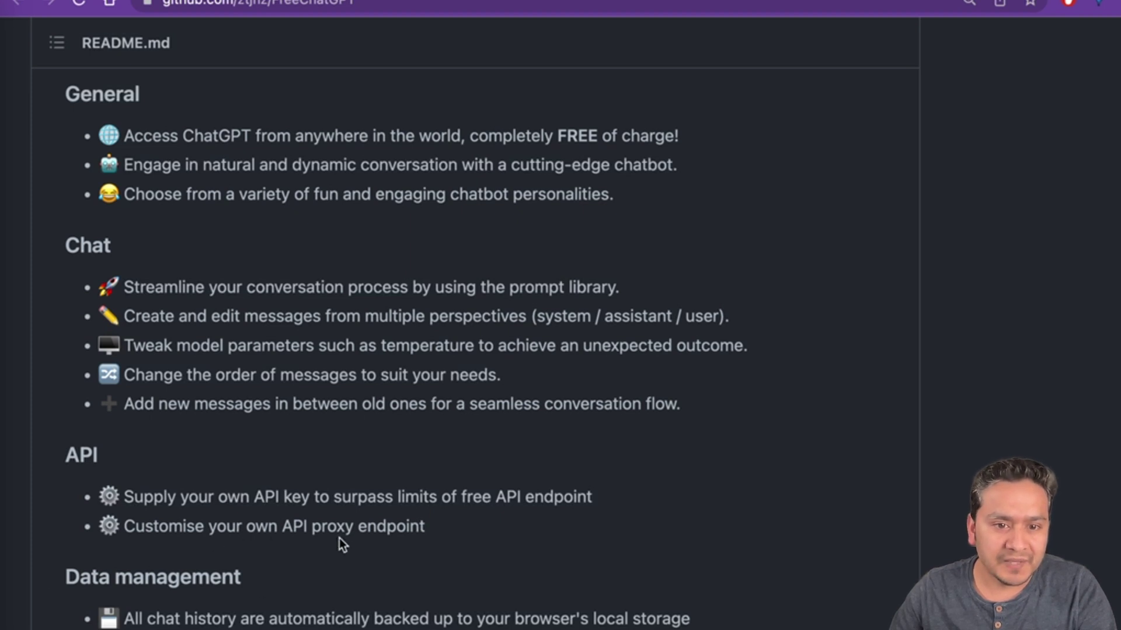
scroll(604, 500, down, 2)
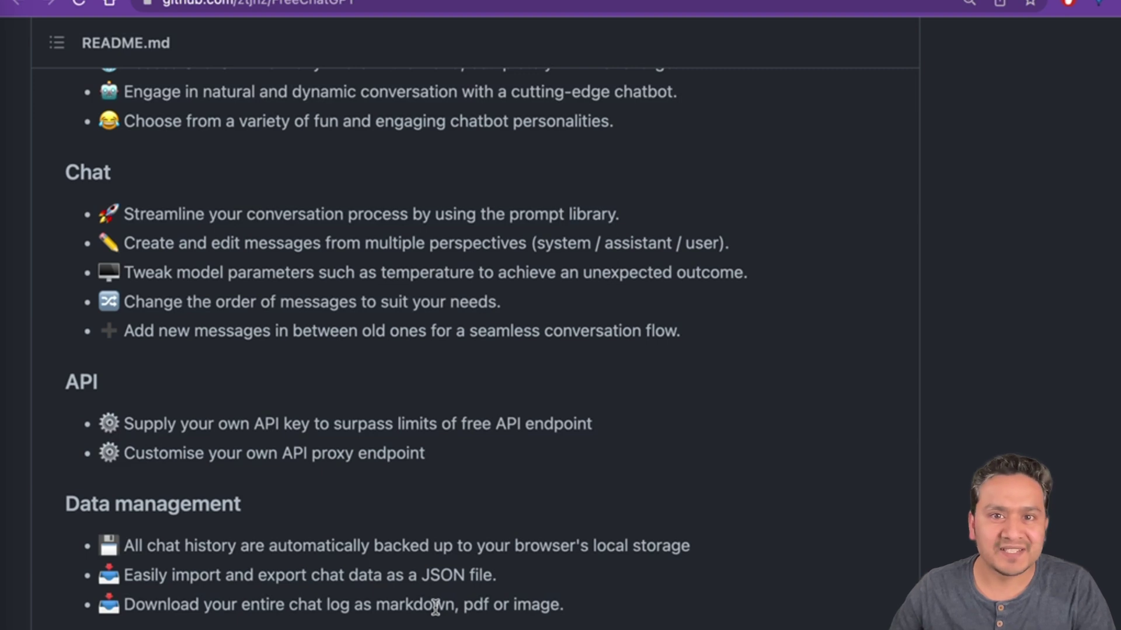
scroll(493, 518, up, 15)
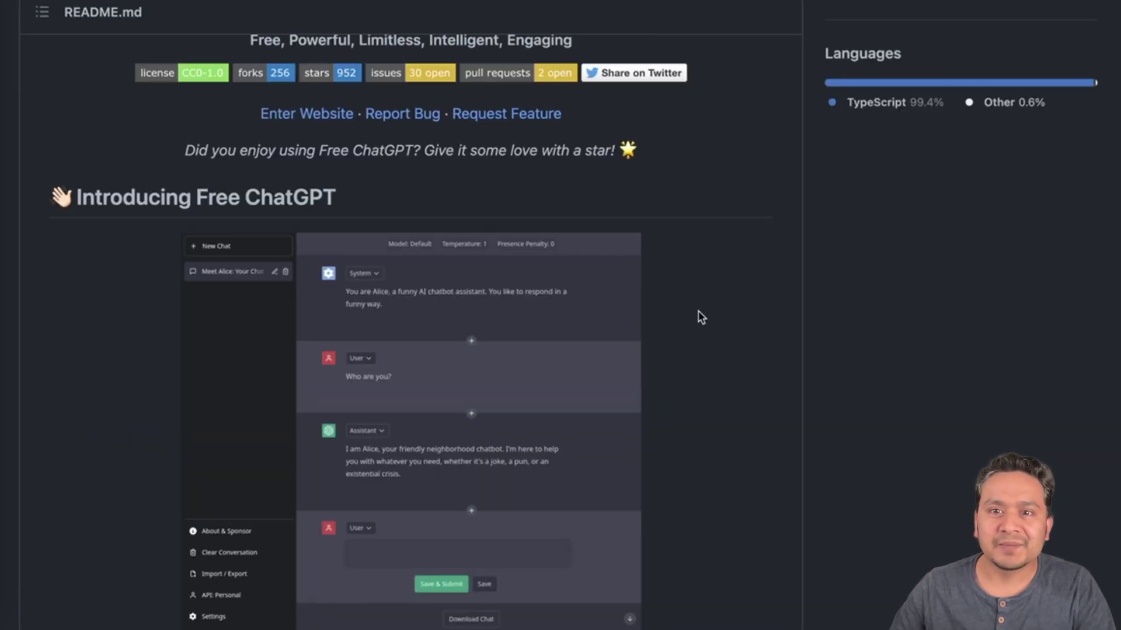
scroll(698, 311, up, 10)
Return to the Free ChatGPT page, read the Support and Discord Server sections of About & Sponsor, and close it
click(990, 72)
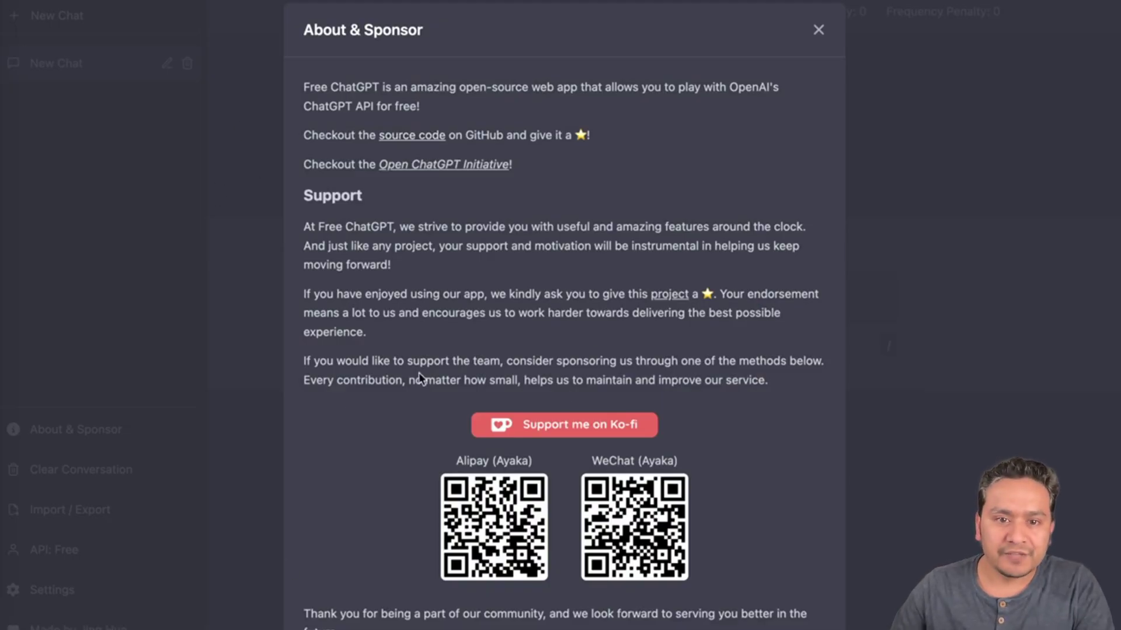
scroll(490, 460, down, 1)
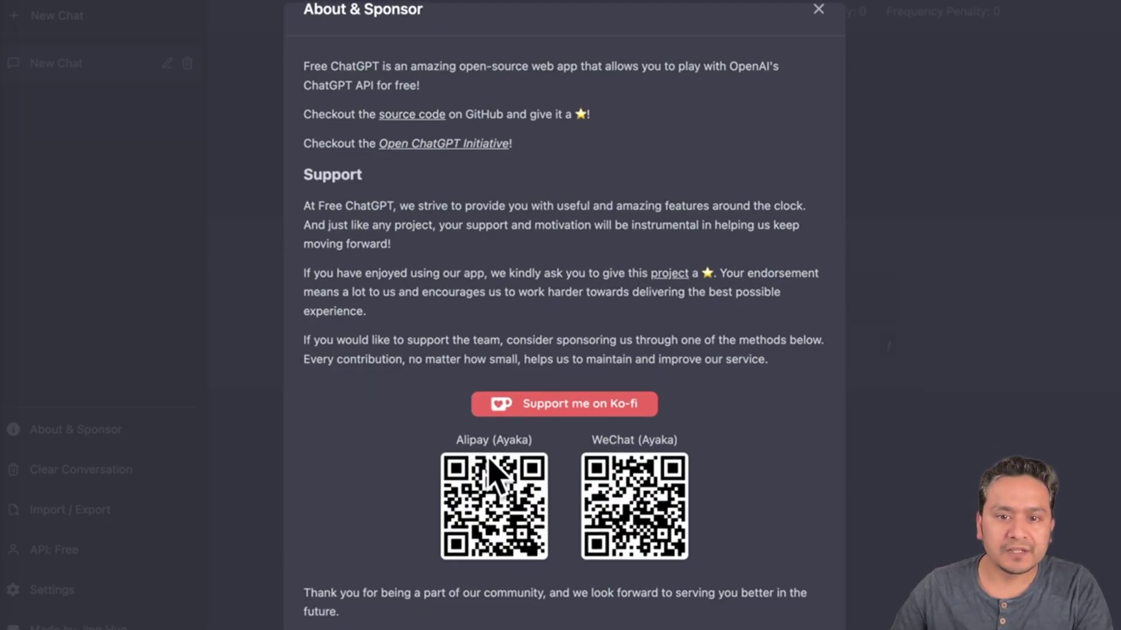
scroll(627, 420, down, 5)
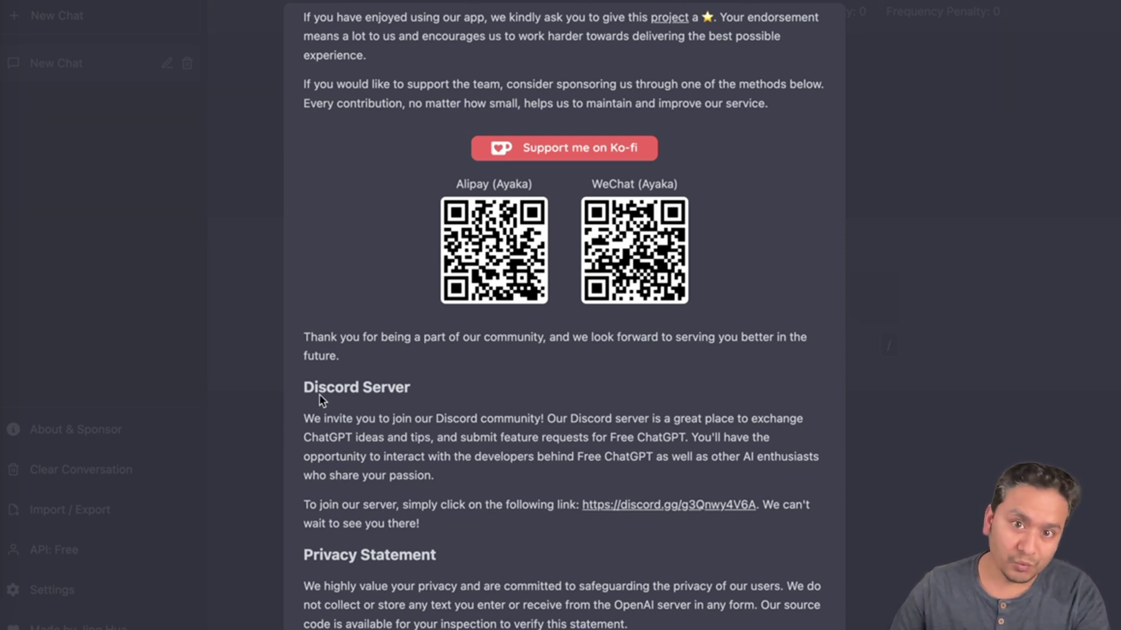
drag(304, 385, 443, 395)
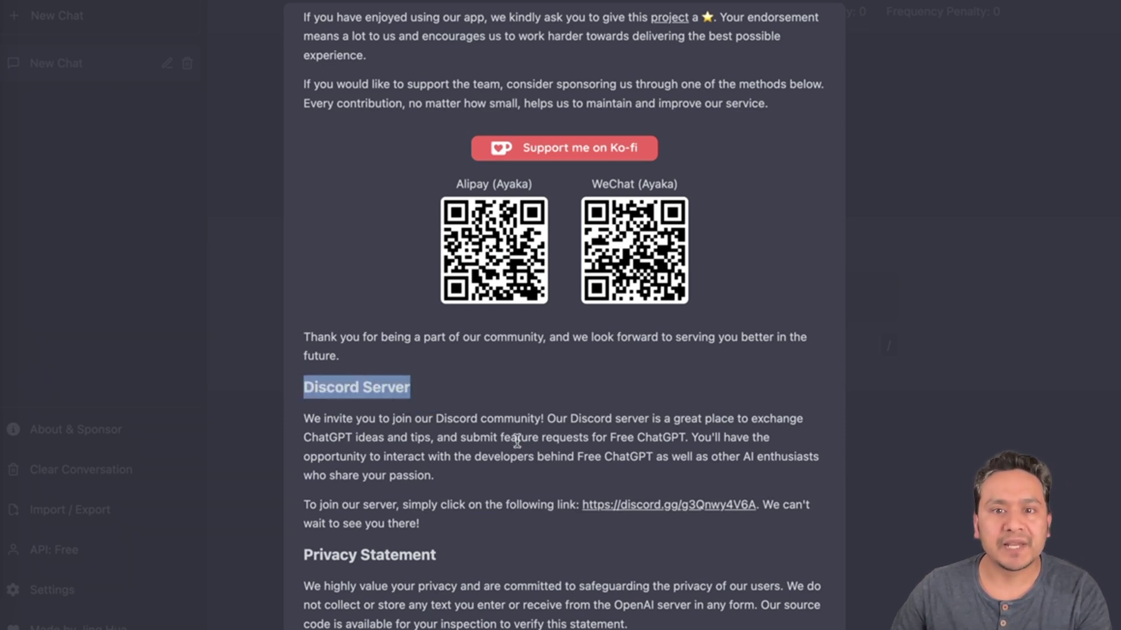
click(908, 217)
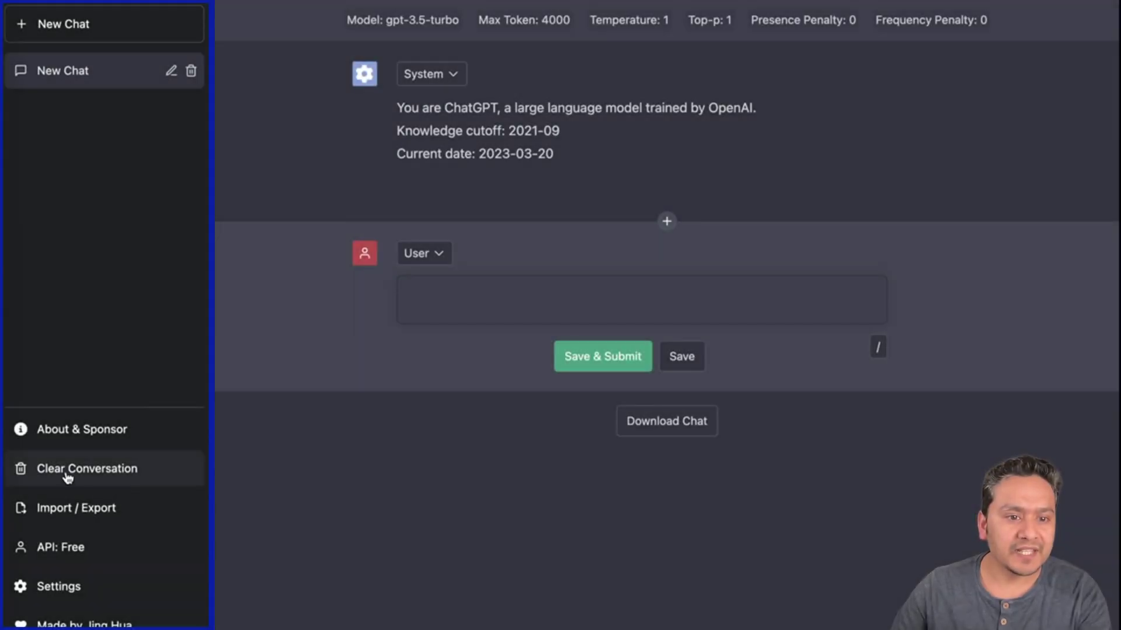
Clear all conversations and confirm the deletion of the messages
click(67, 474)
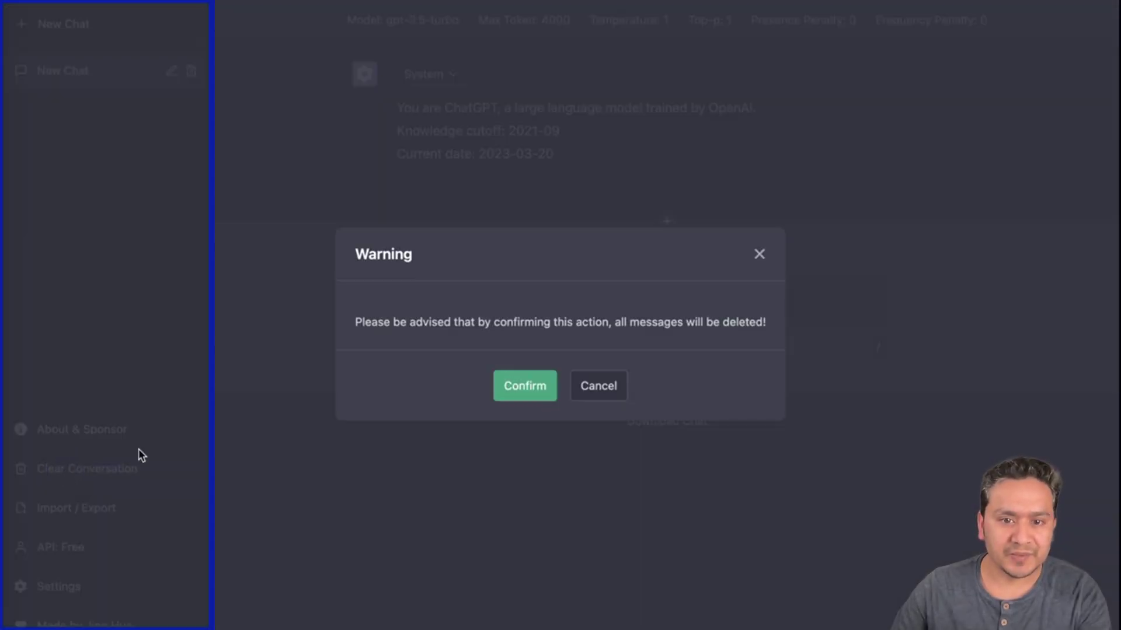
click(542, 388)
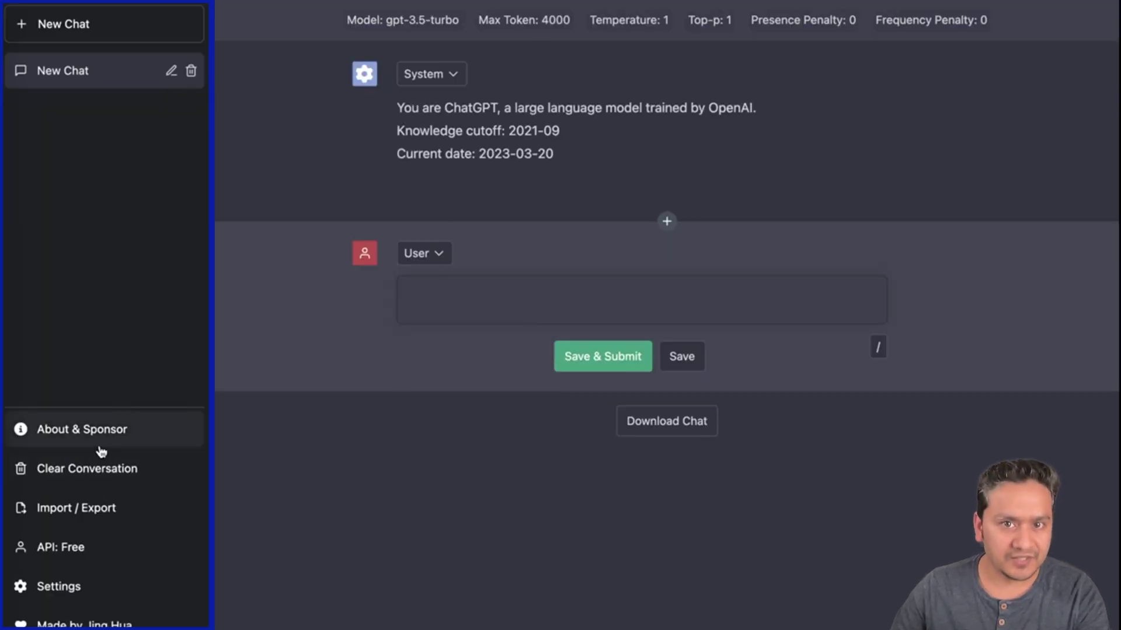
View the JSON import and export options for chat data and close them
click(70, 514)
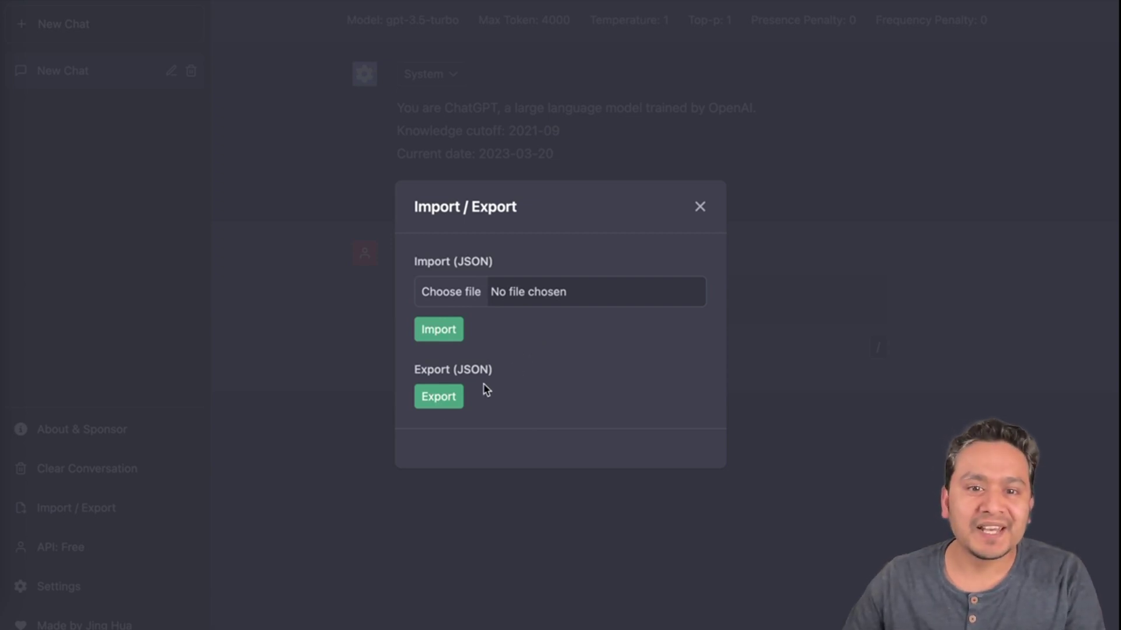
click(52, 552)
Review the API options by trying "Use your own API key", return to "Use for free" and confirm
click(53, 549)
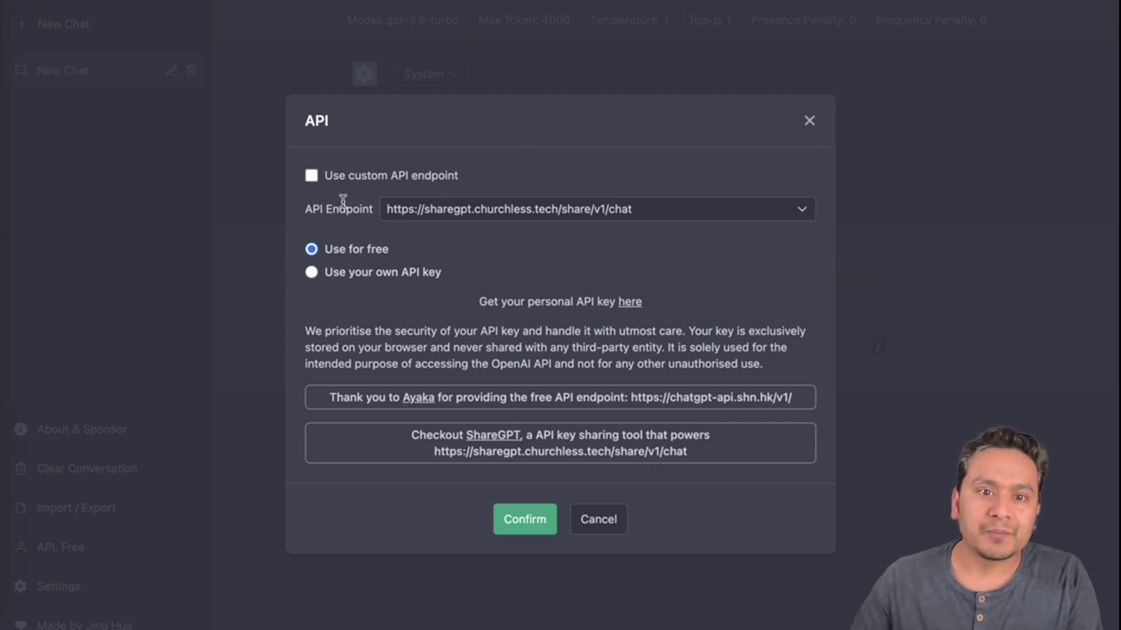
click(325, 272)
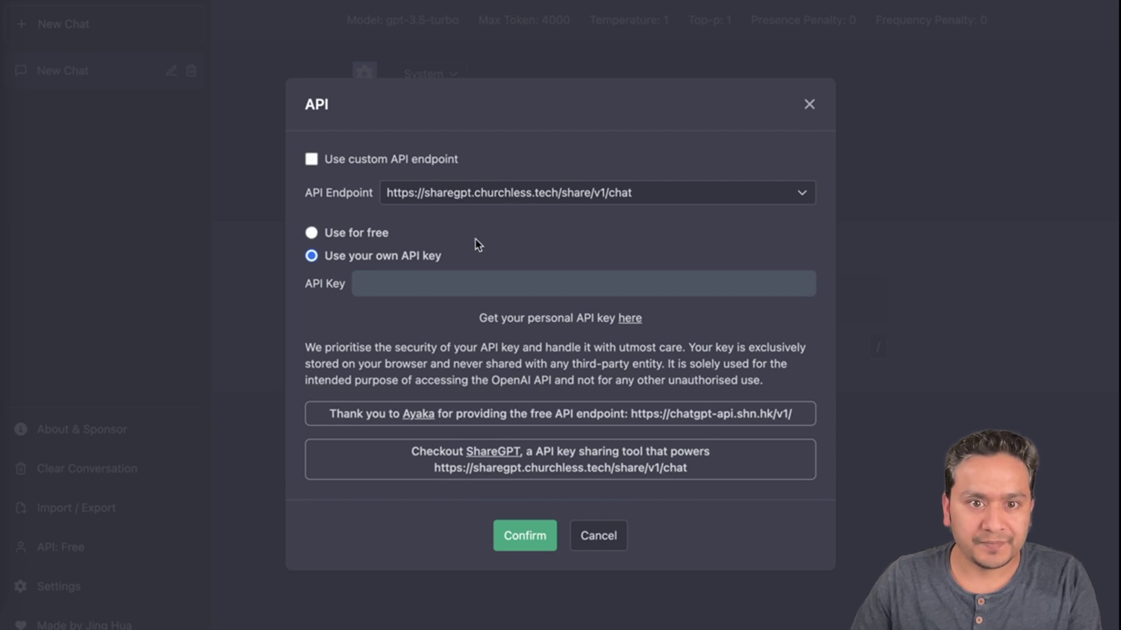
click(358, 235)
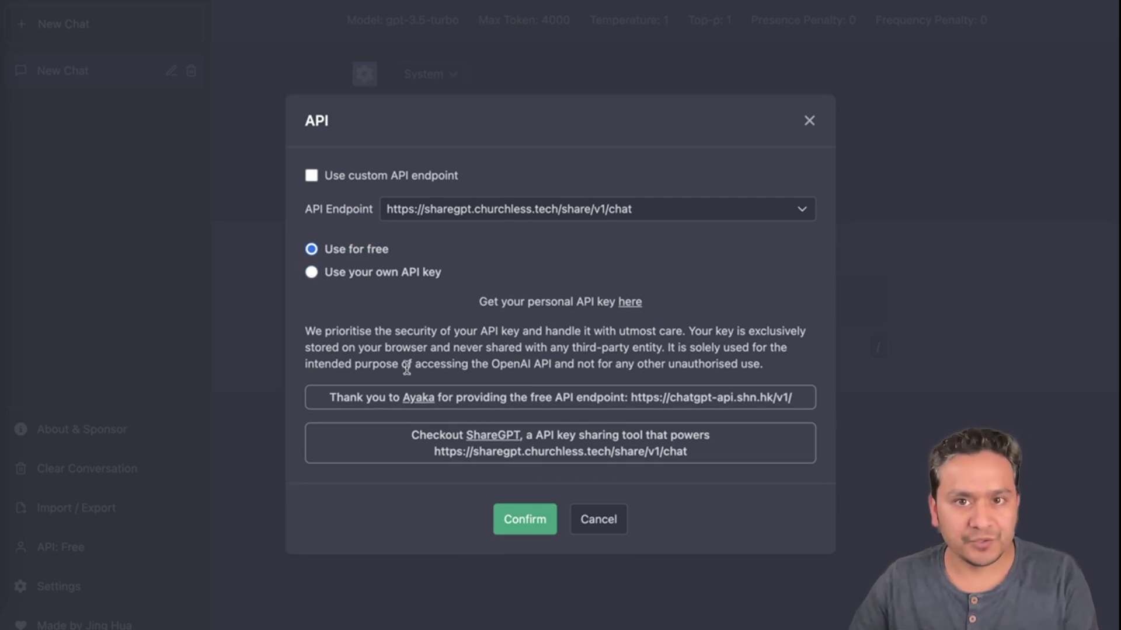
click(526, 520)
In the settings, check the language choices, turn off Auto generate title, and try light mode before returning to dark mode
click(75, 593)
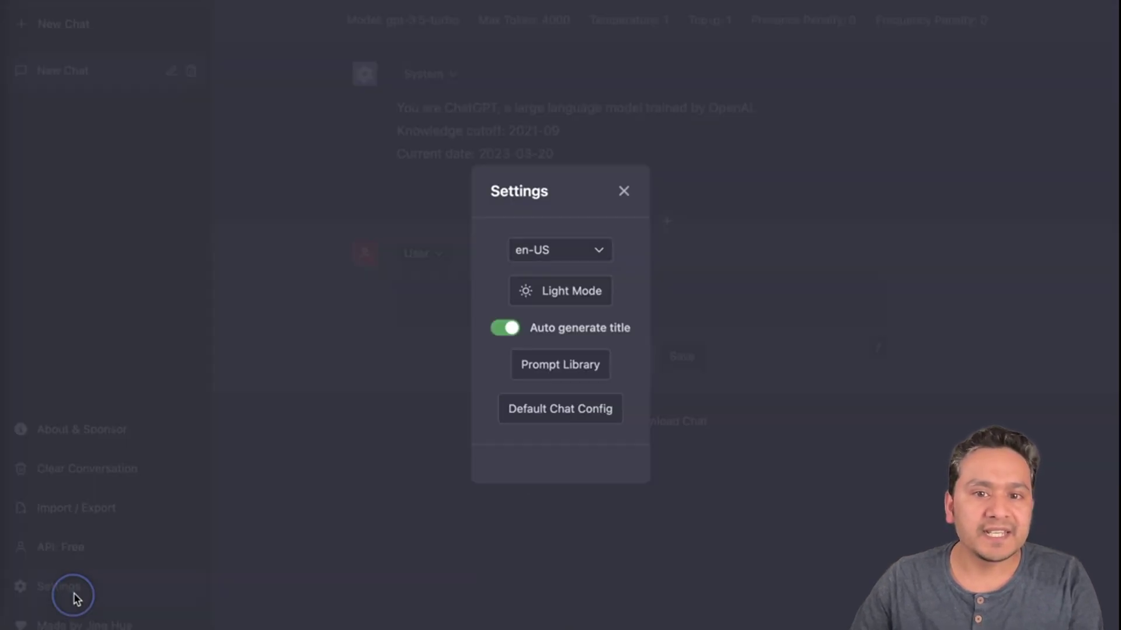
click(545, 260)
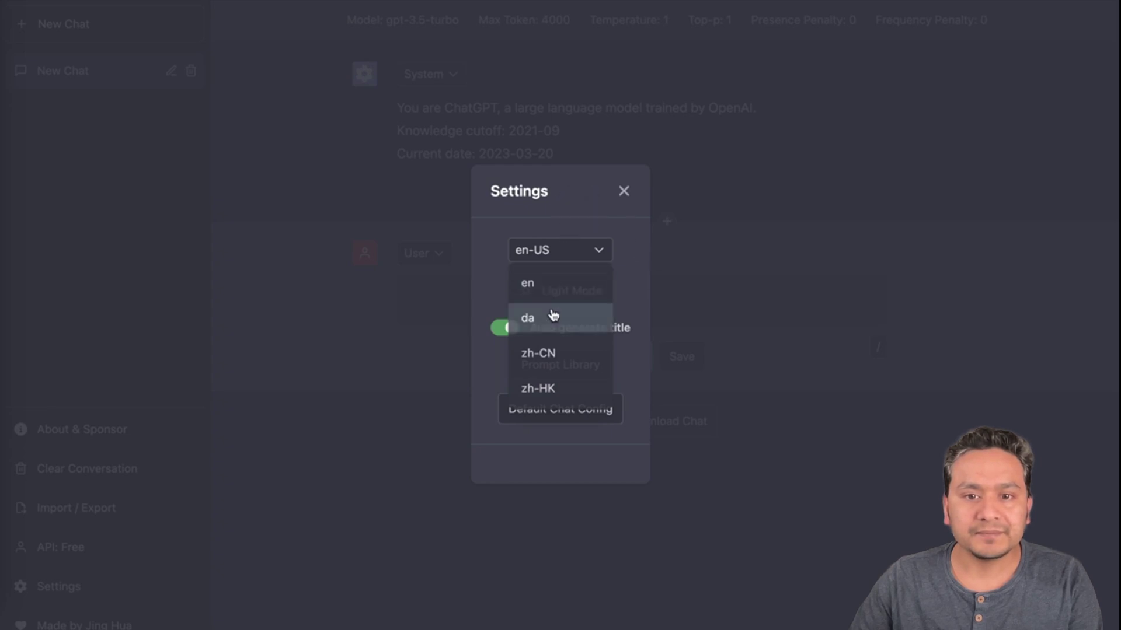
click(528, 332)
click(504, 330)
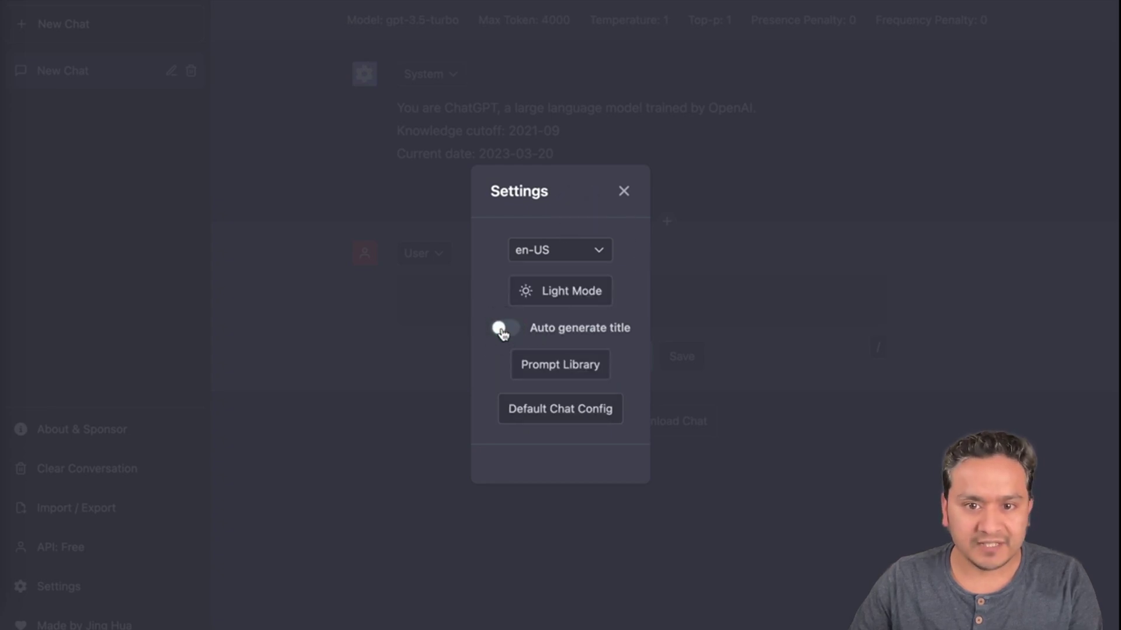
click(570, 293)
click(571, 294)
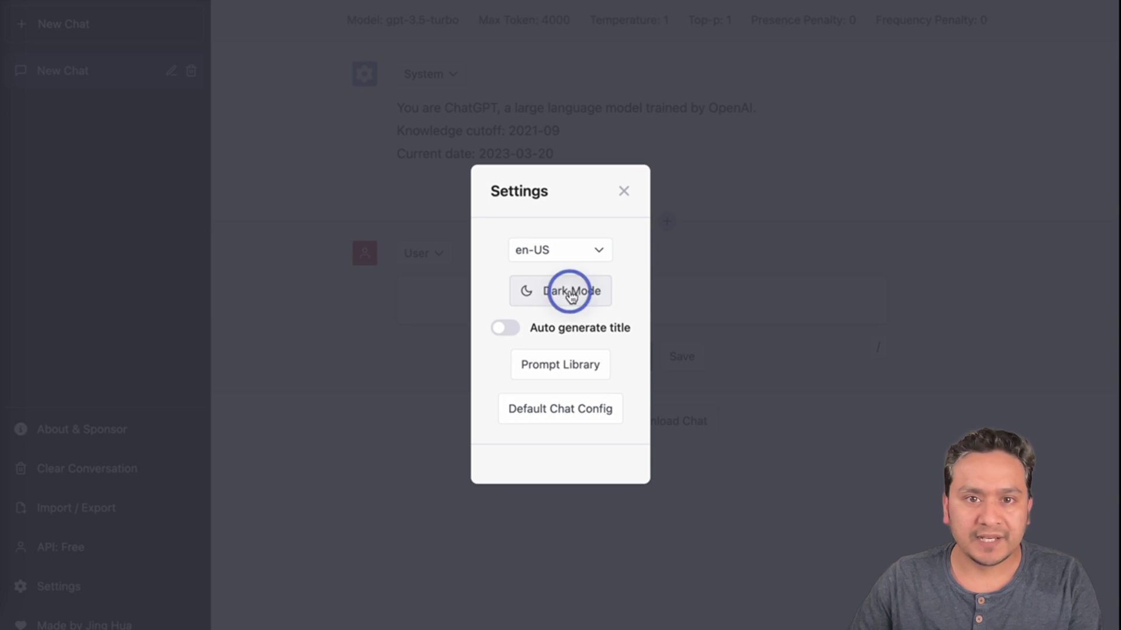
View the saved prompts in the Prompt Library, confirm it and close the settings
click(549, 365)
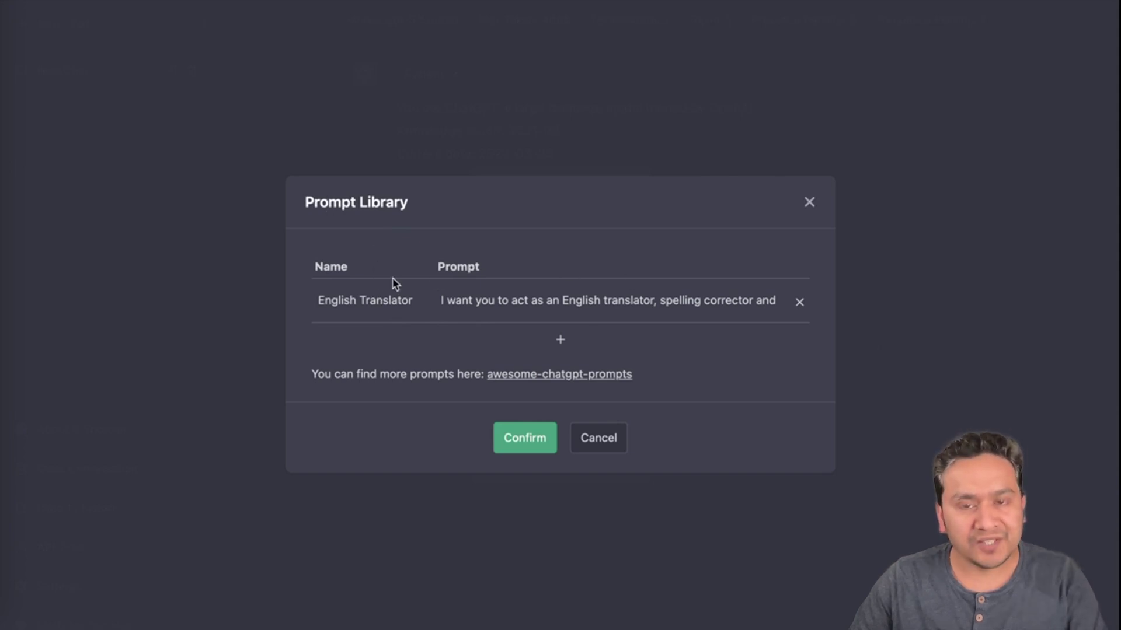
click(534, 439)
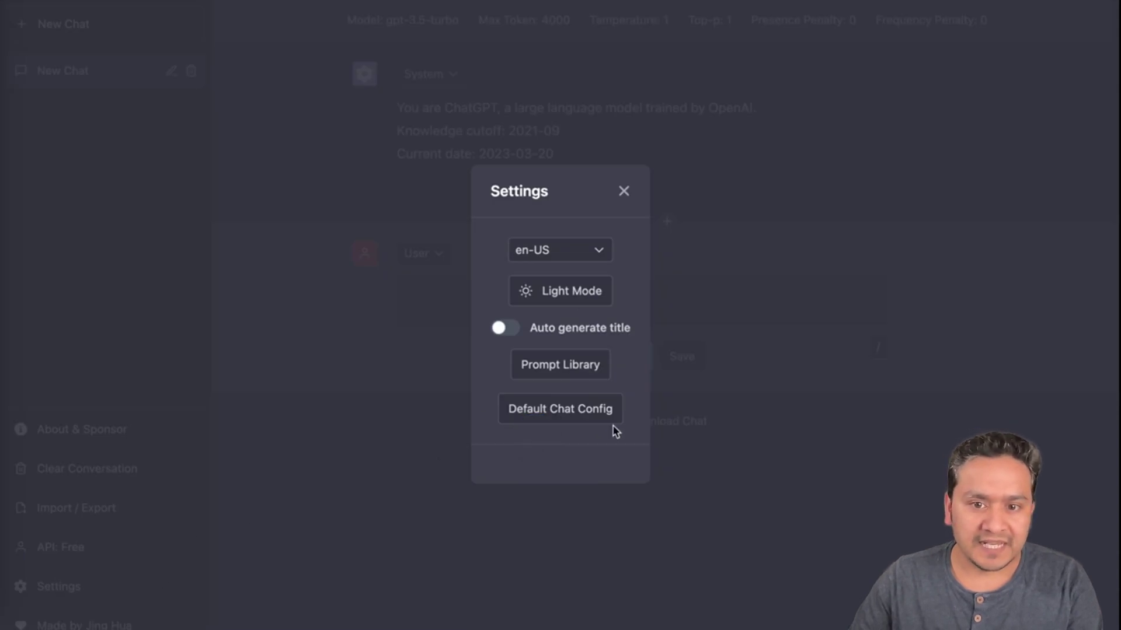
click(410, 464)
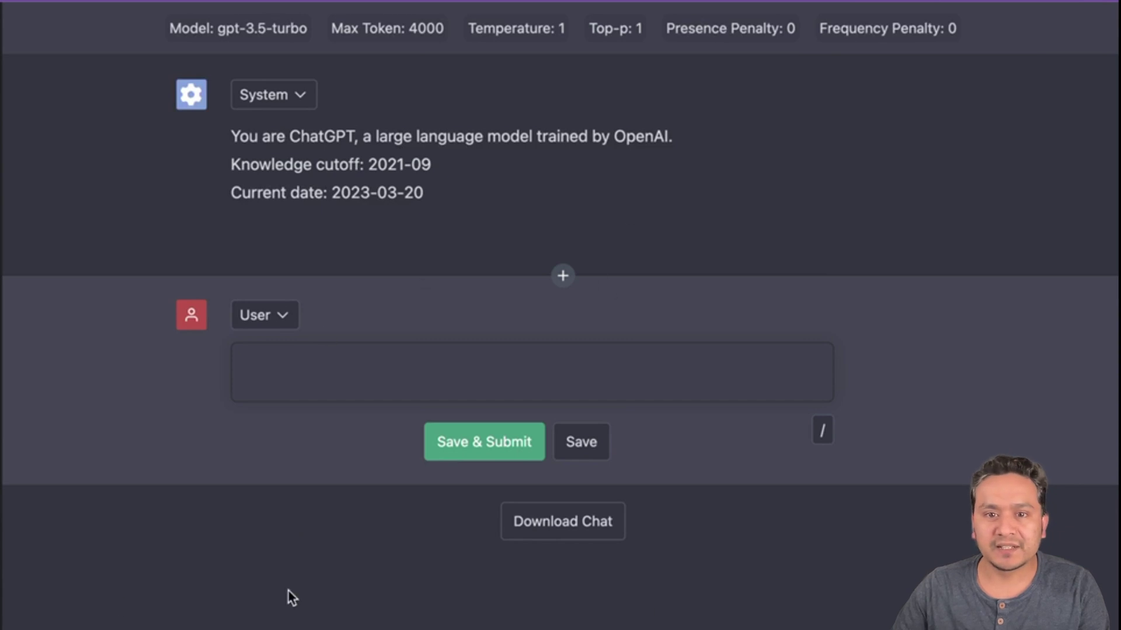
Open the chat's model configuration and check which models can be chosen, keeping gpt-3.5-turbo
click(262, 37)
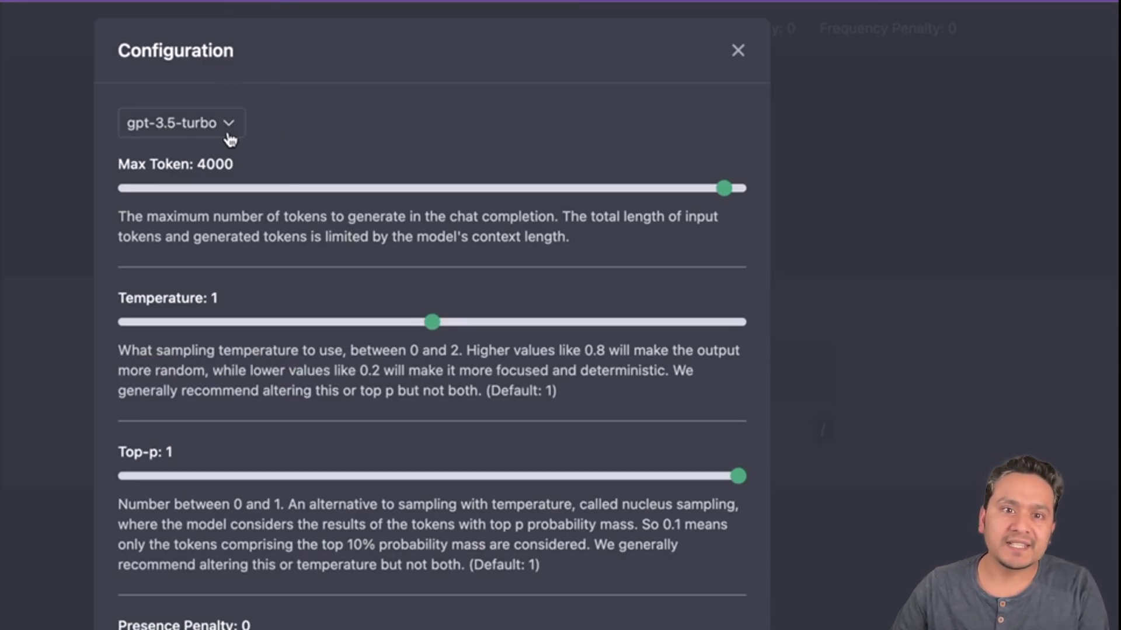
click(174, 126)
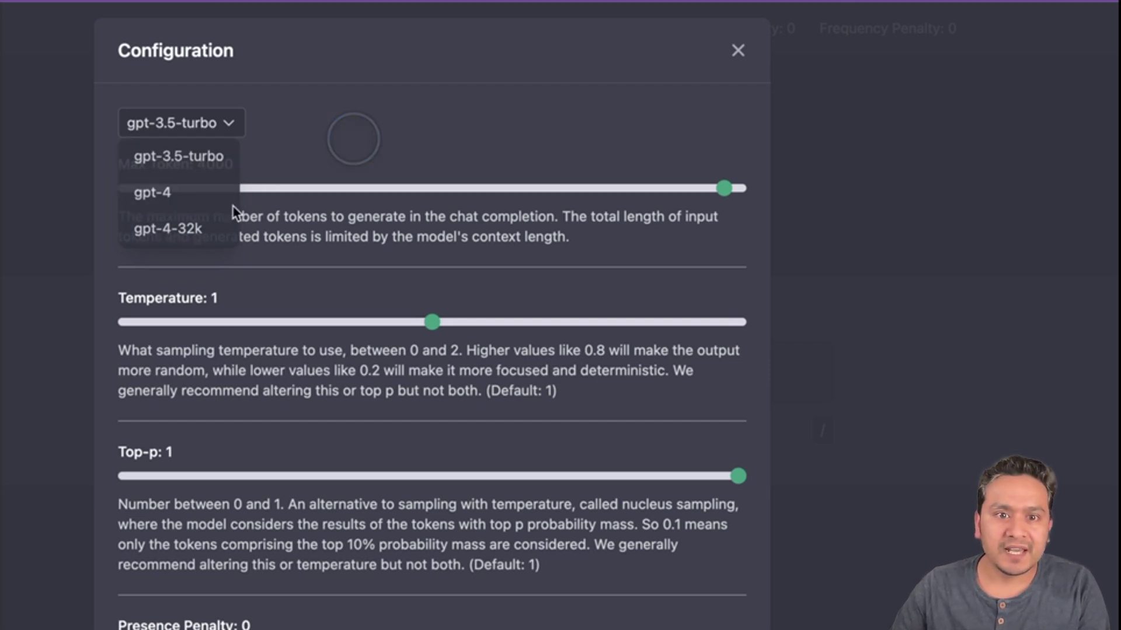
click(229, 122)
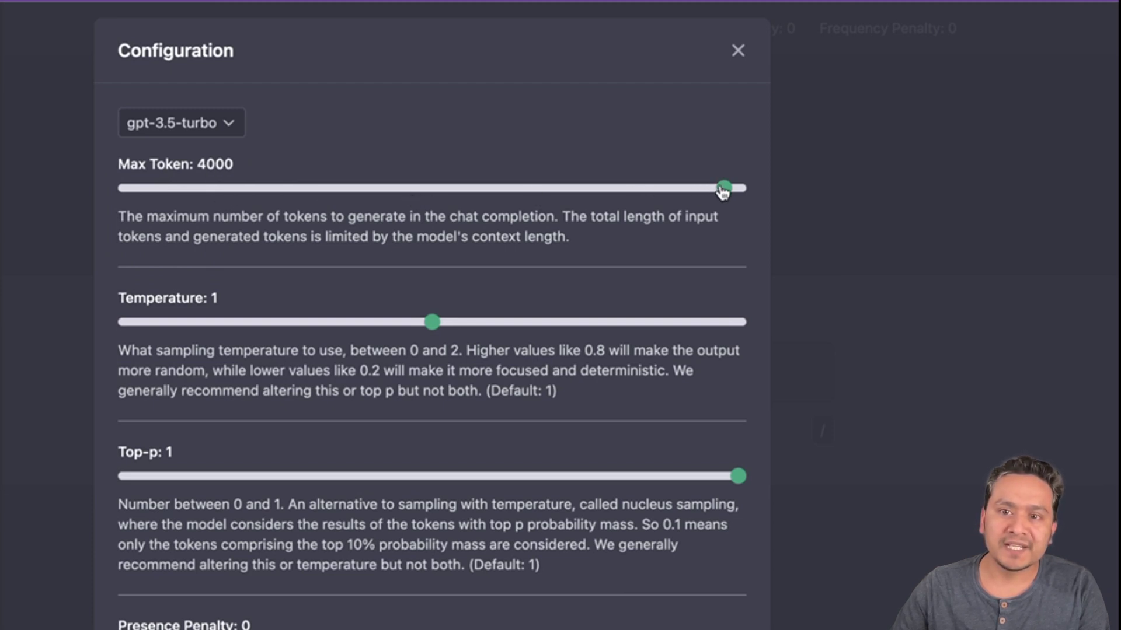
Try a Max Token of 3227, review the other model parameters, set Max Token to 3873 and close the configuration
drag(724, 188, 610, 196)
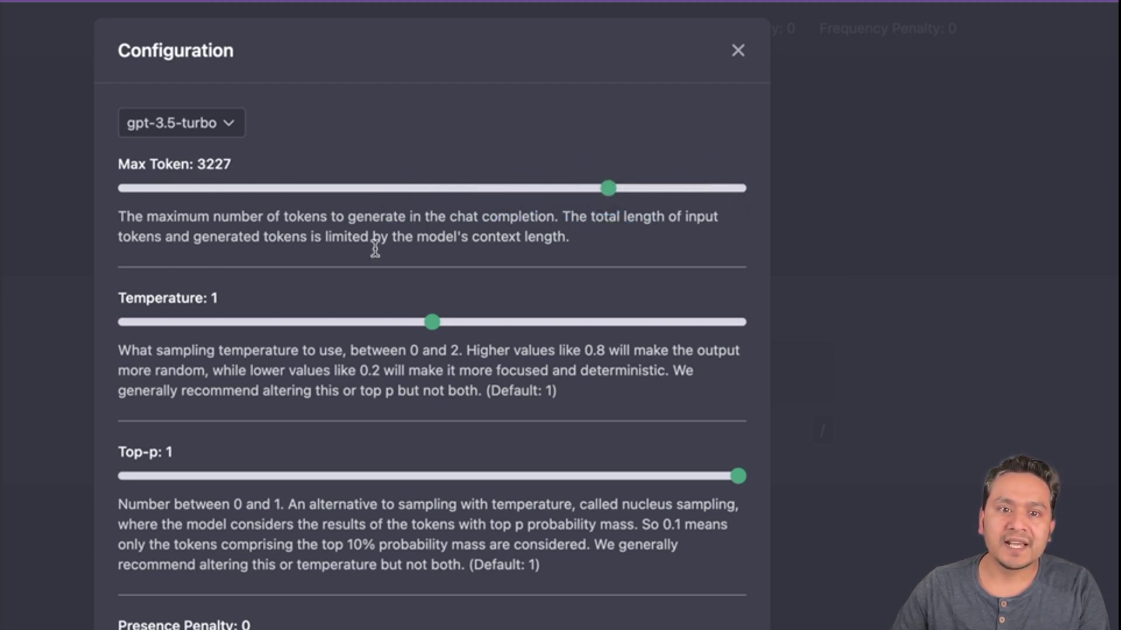
scroll(117, 320, down, 2)
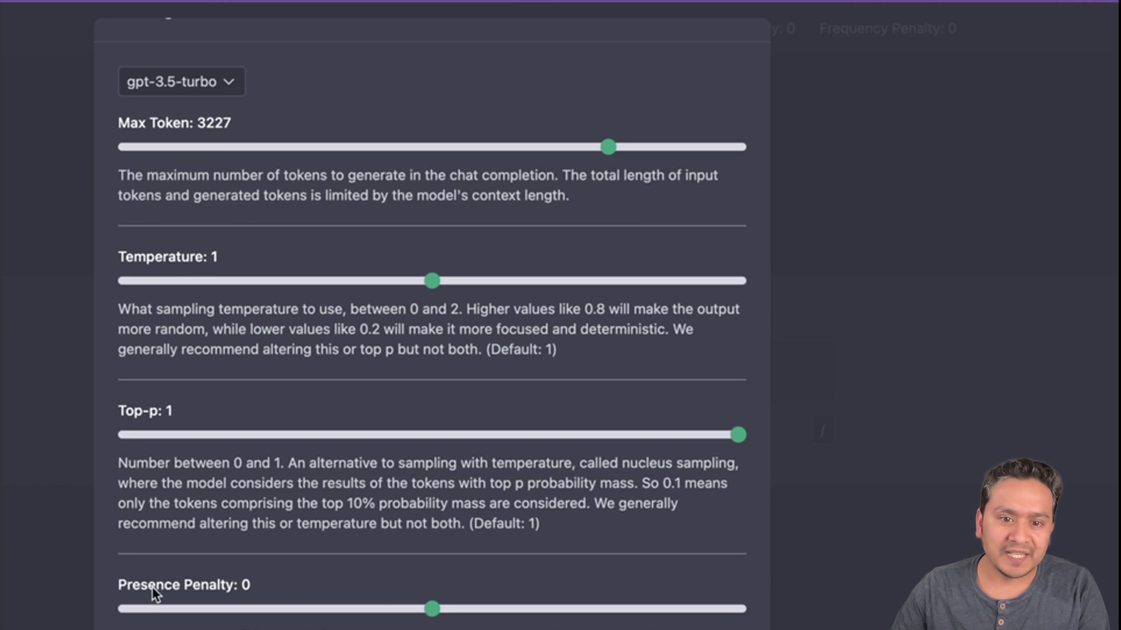
scroll(268, 619, down, 5)
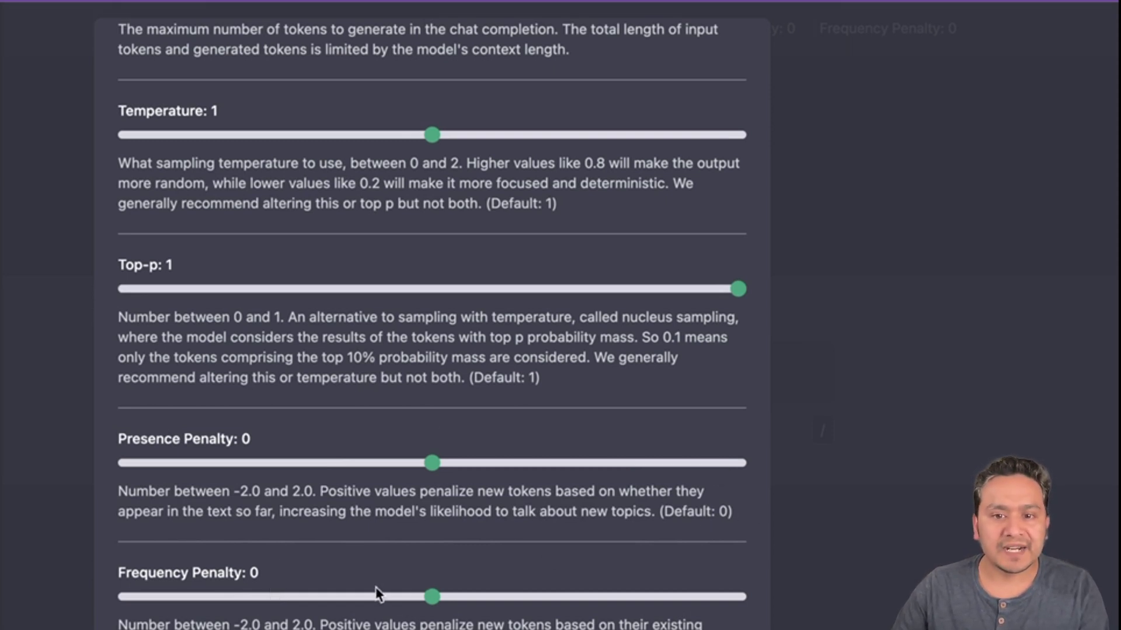
scroll(376, 587, up, 3)
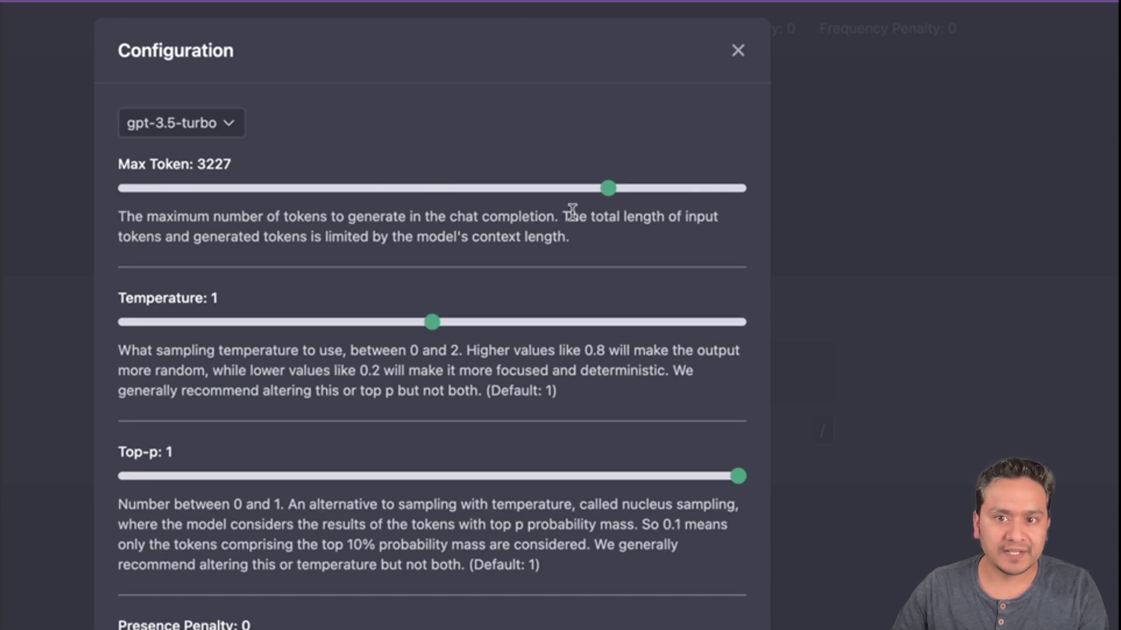
drag(608, 188, 707, 195)
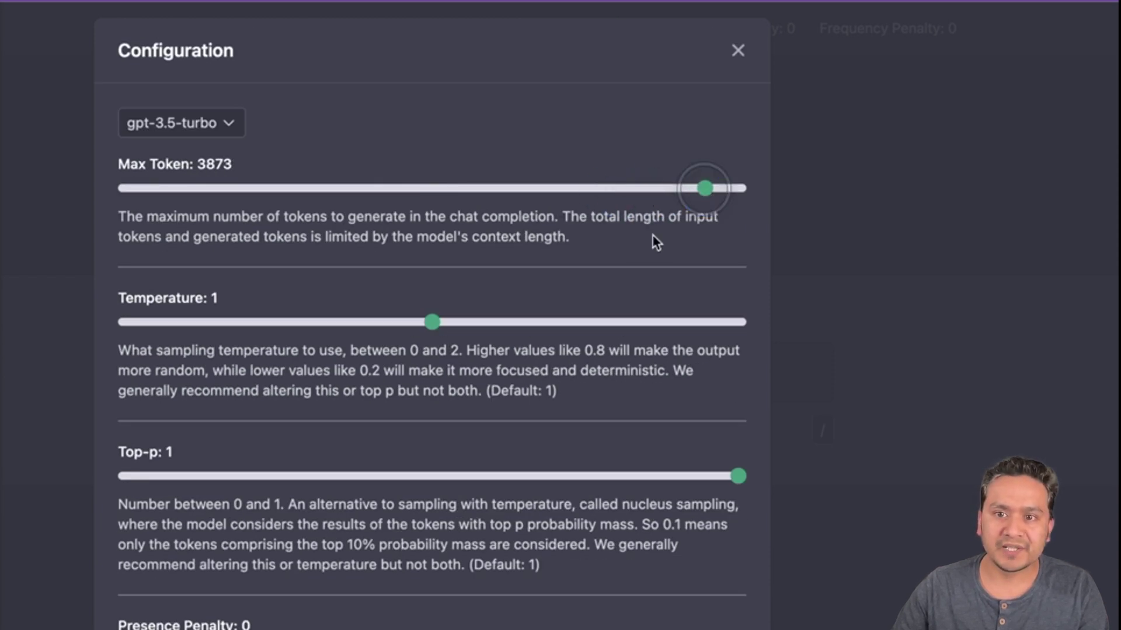
scroll(524, 400, down, 3)
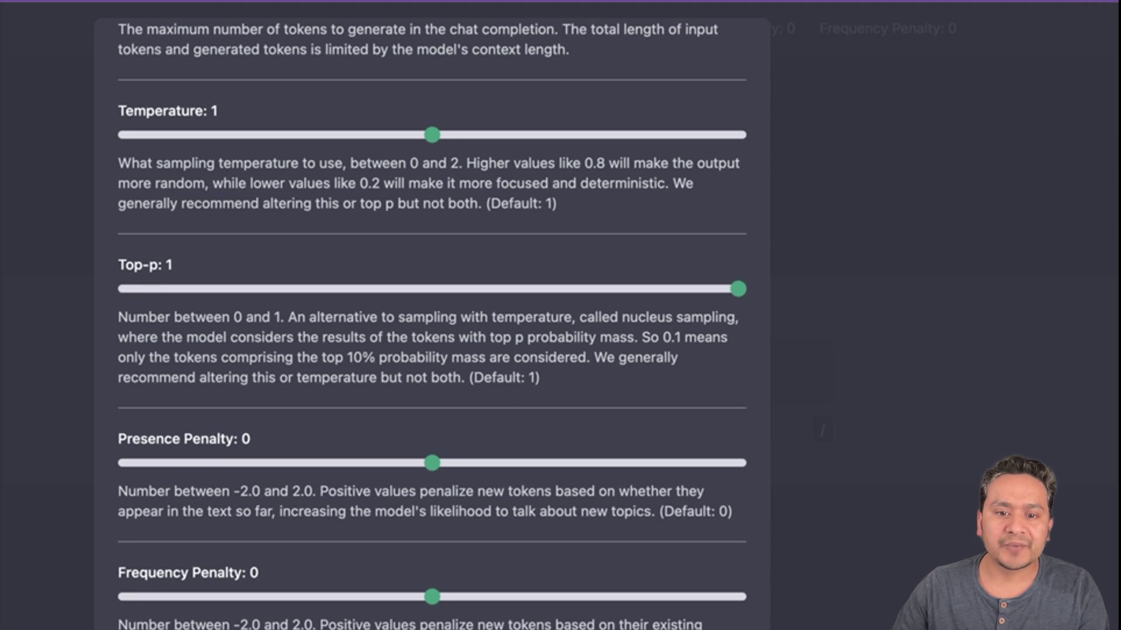
key(Escape)
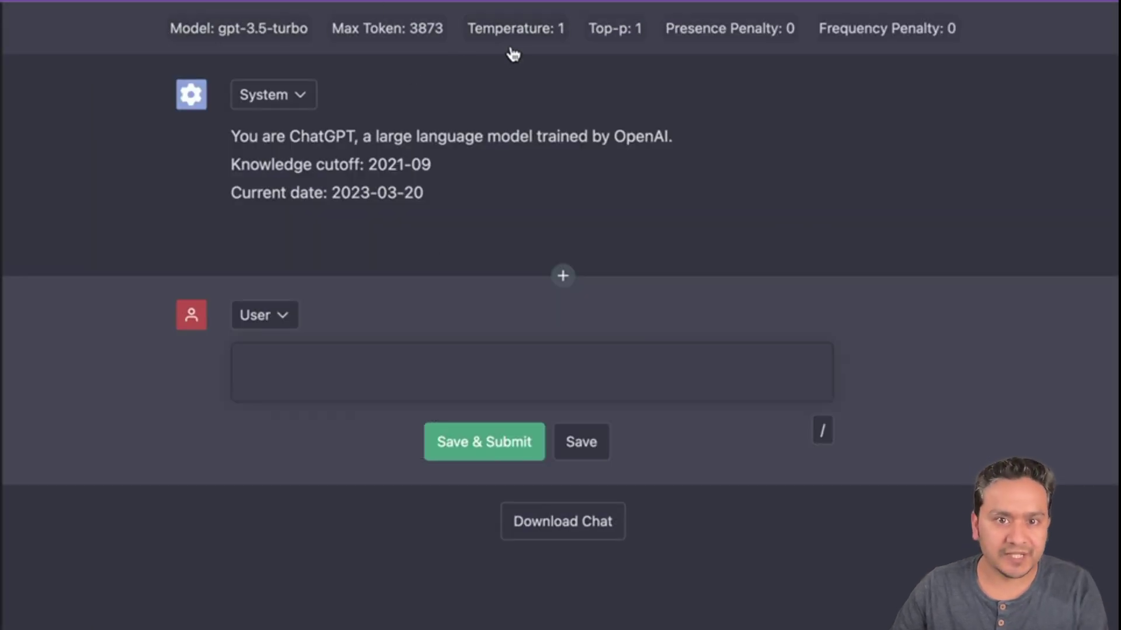
Check which roles can be chosen for the system message and the new message, keeping System and User
click(267, 100)
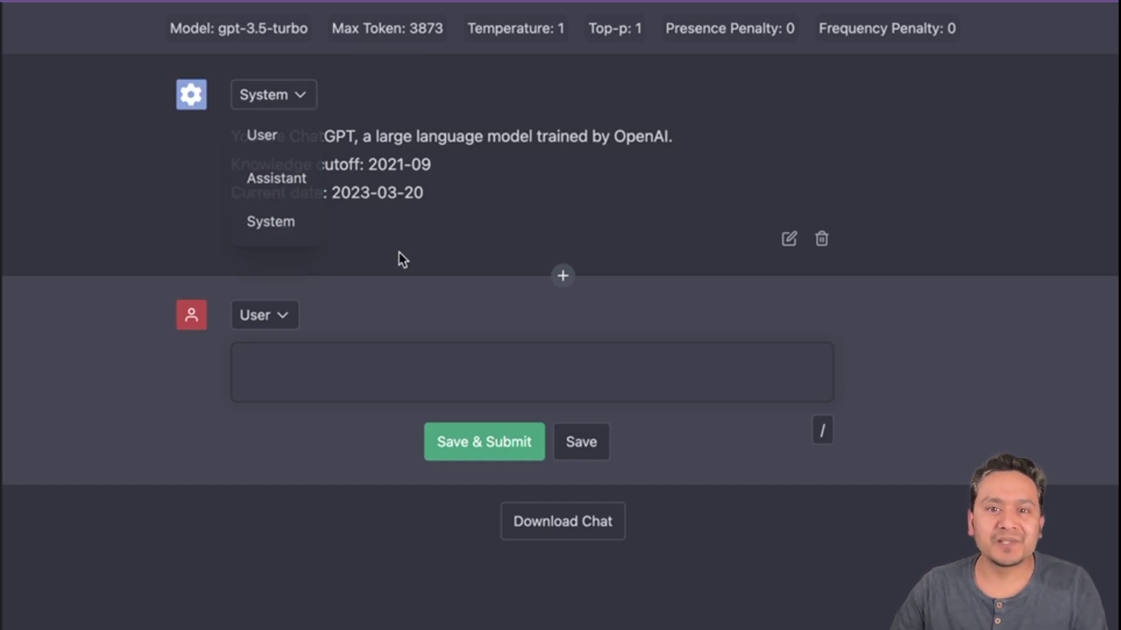
click(613, 180)
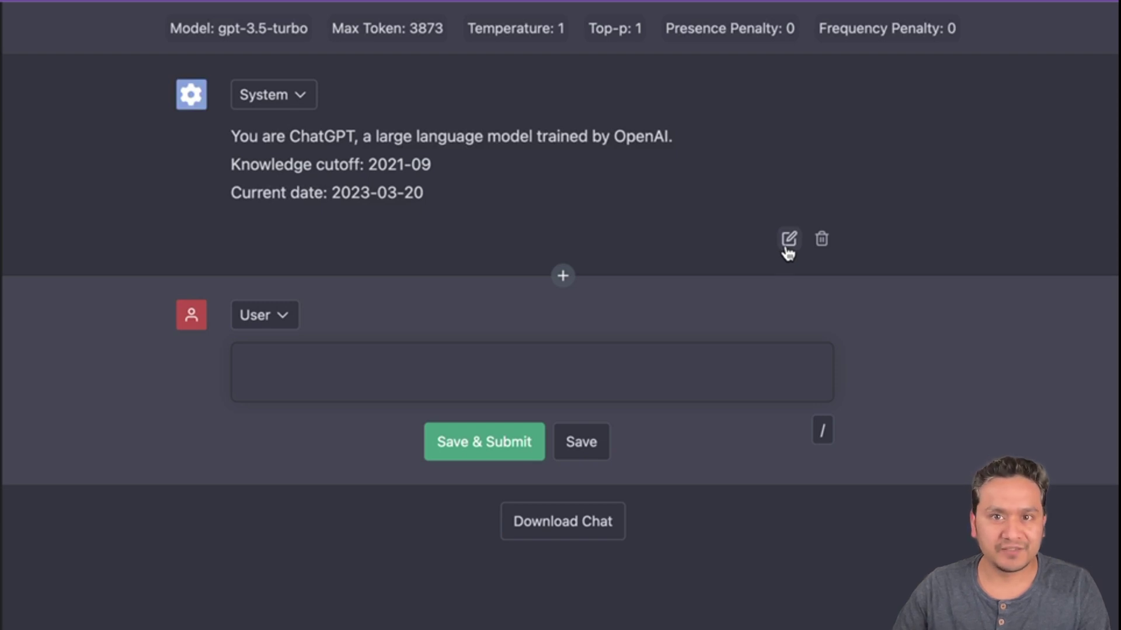
click(289, 322)
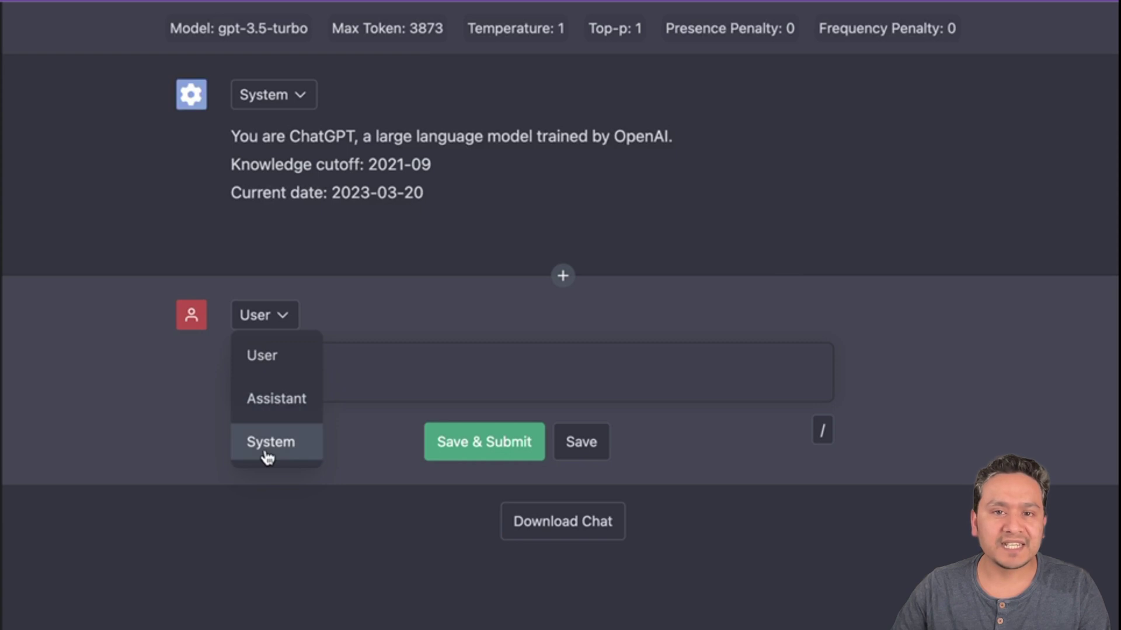
click(385, 390)
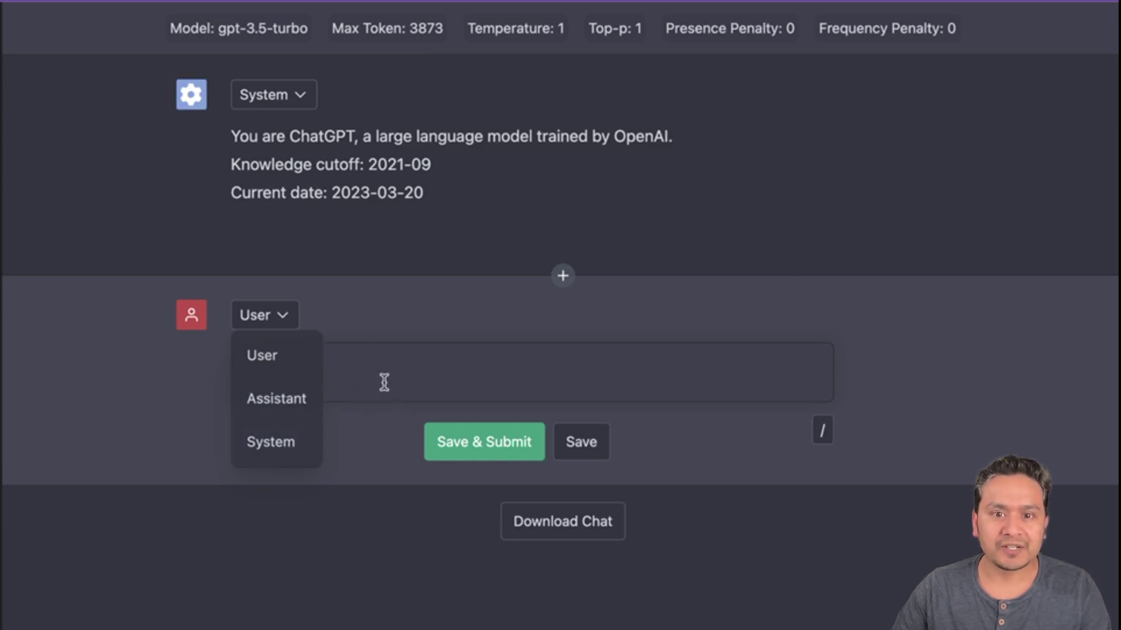
click(292, 321)
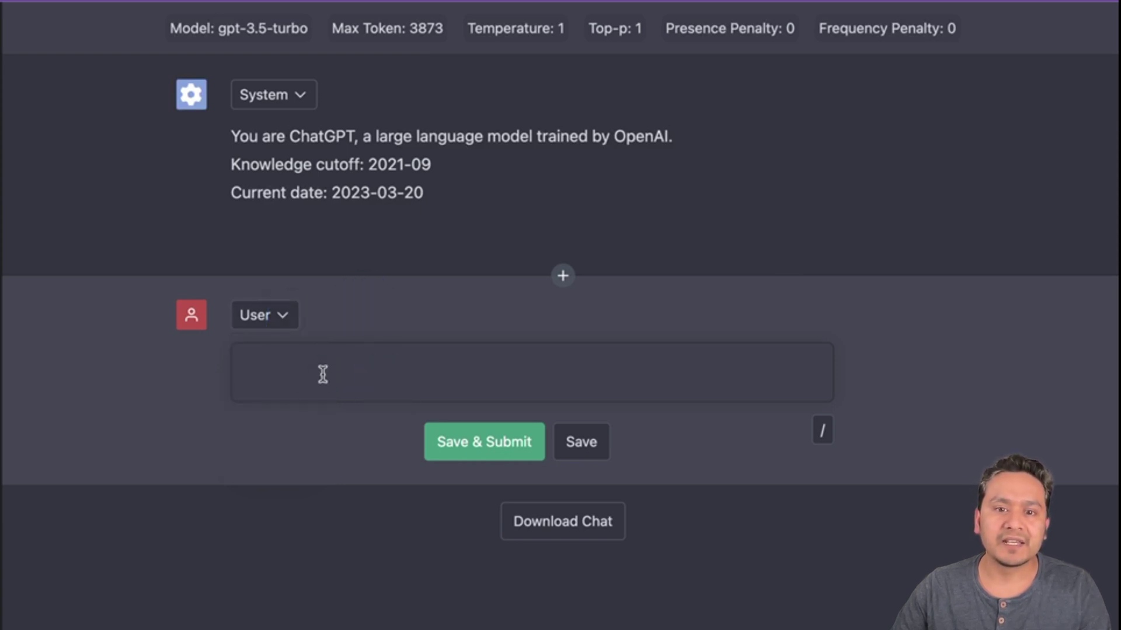
Ask "Who is Messi ?" as the User and submit the message
click(320, 373)
text(Wh)
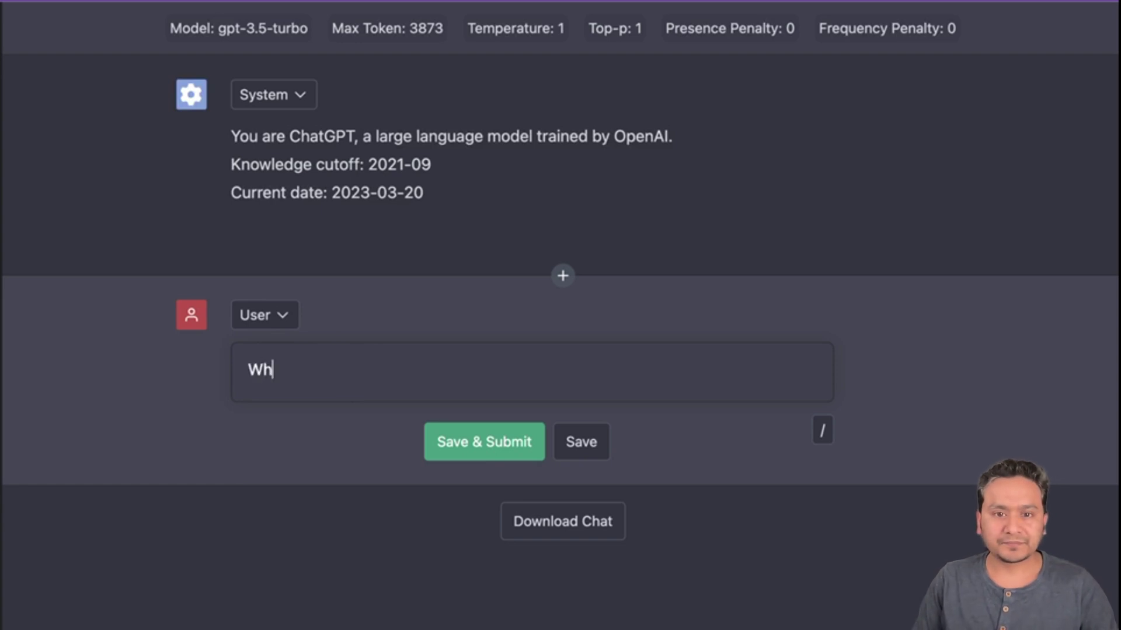
text(o is Messi)
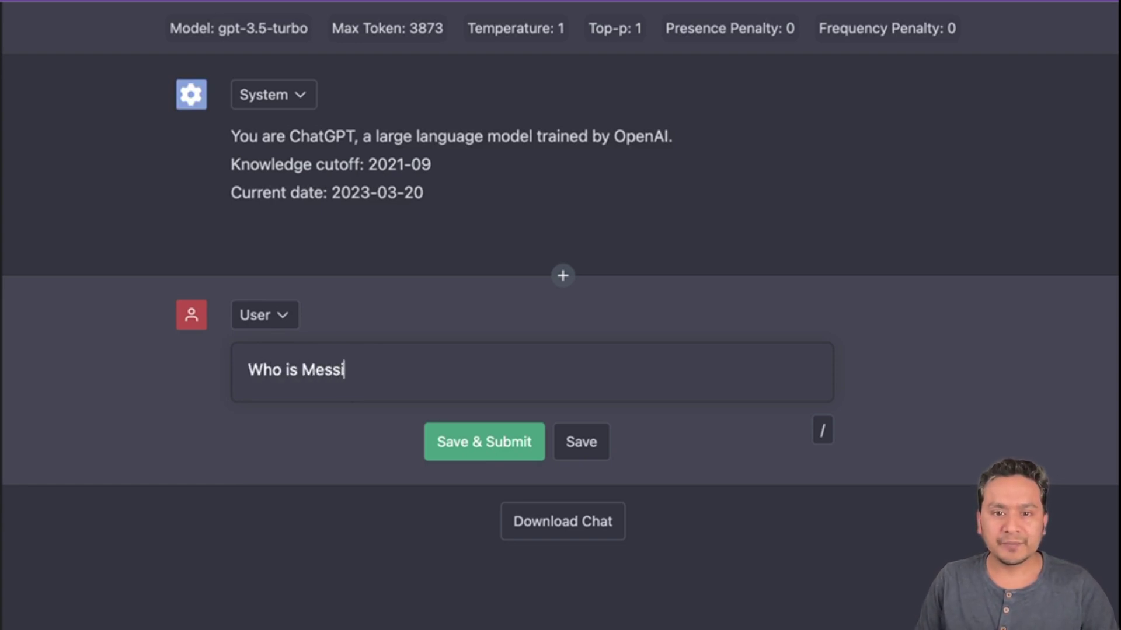
text( ?)
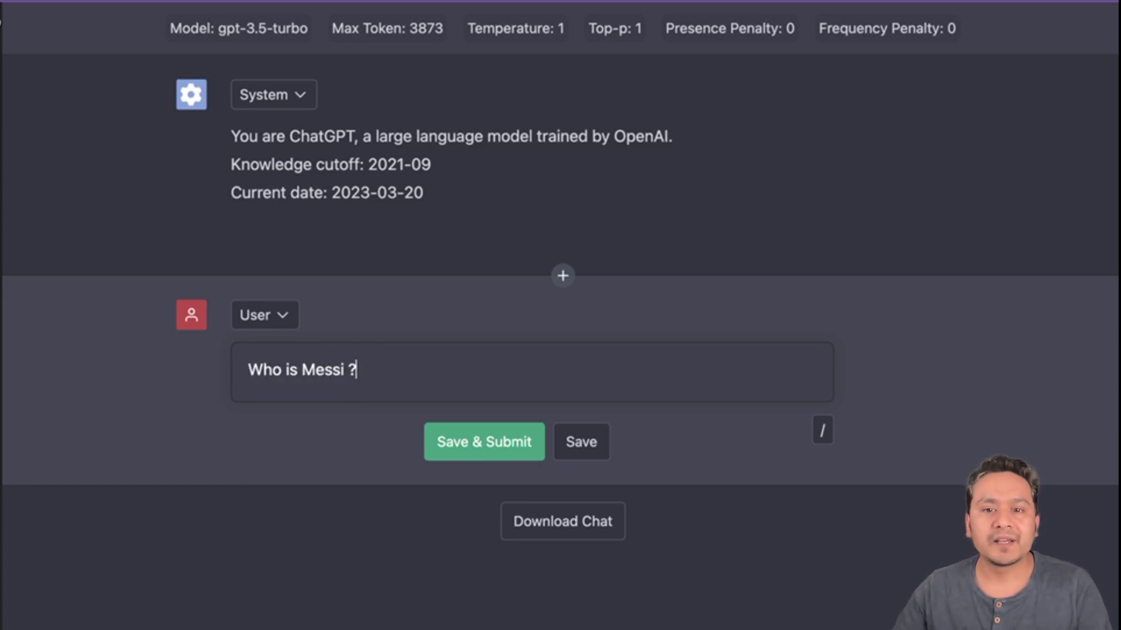
click(441, 442)
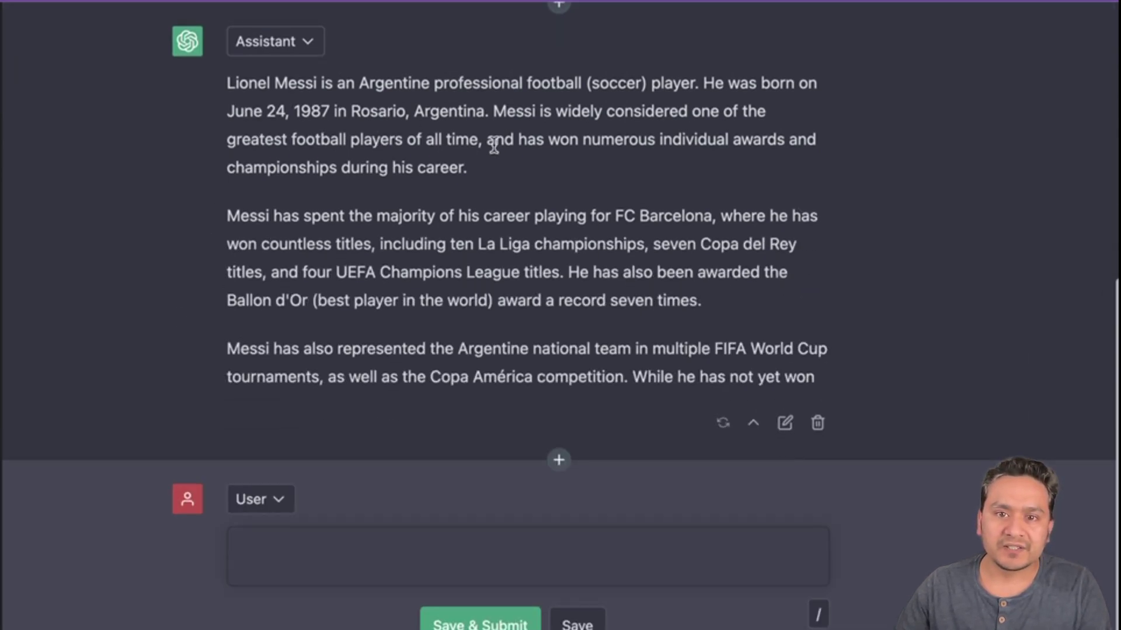
Look over the assistant's reply, check the formats offered for downloading the chat and close the dialog without downloading
scroll(559, 236, up, 1)
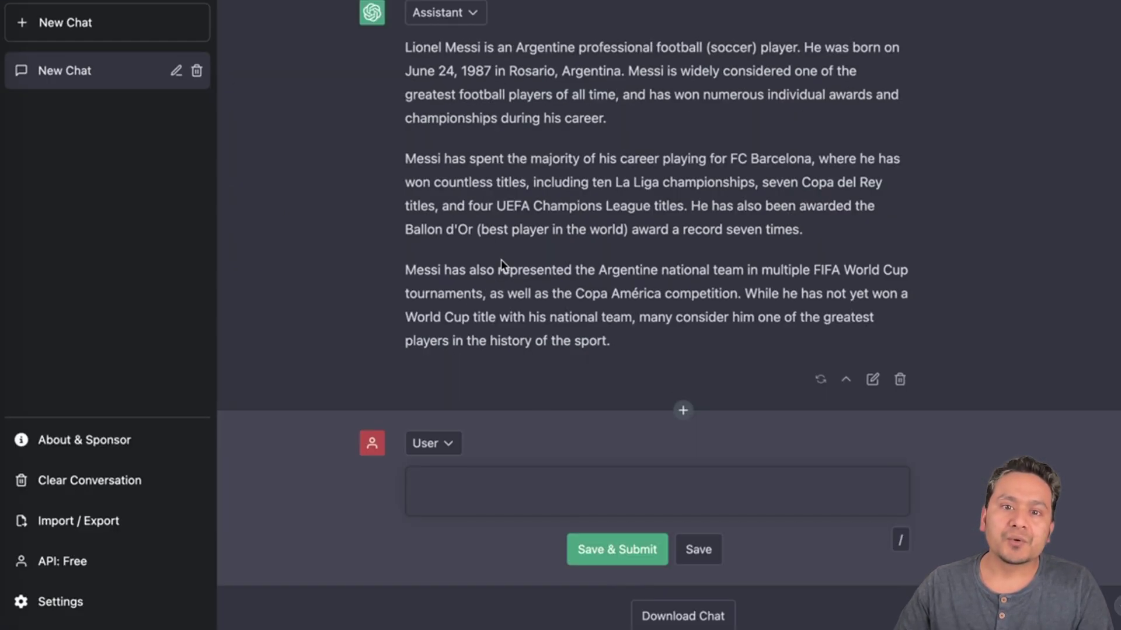
scroll(342, 326, down, 1)
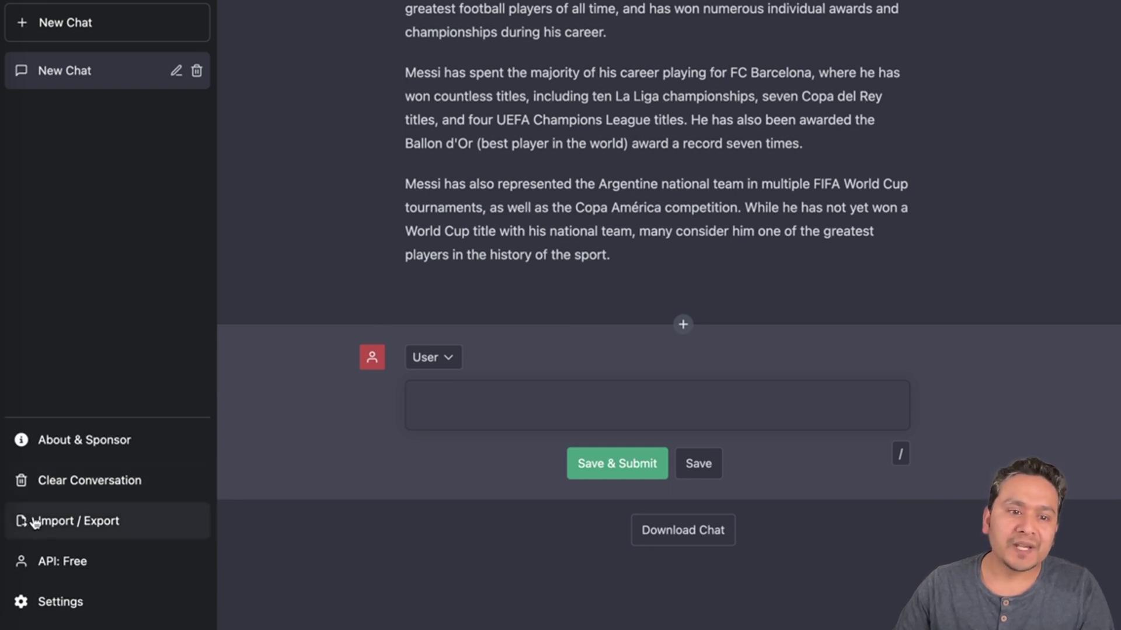
click(711, 532)
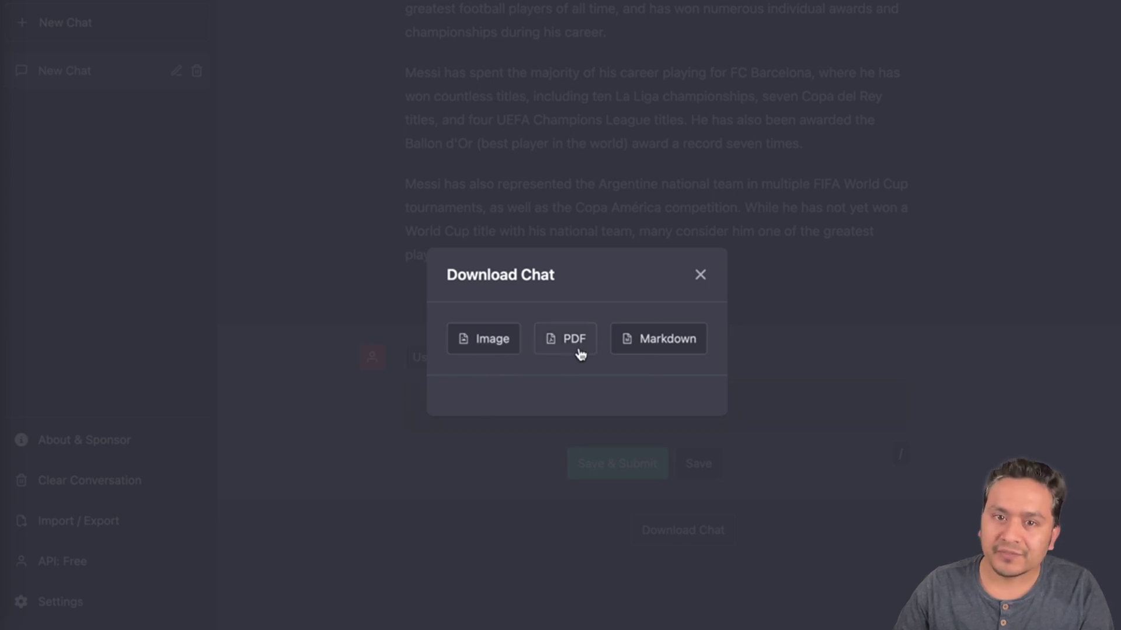
click(700, 276)
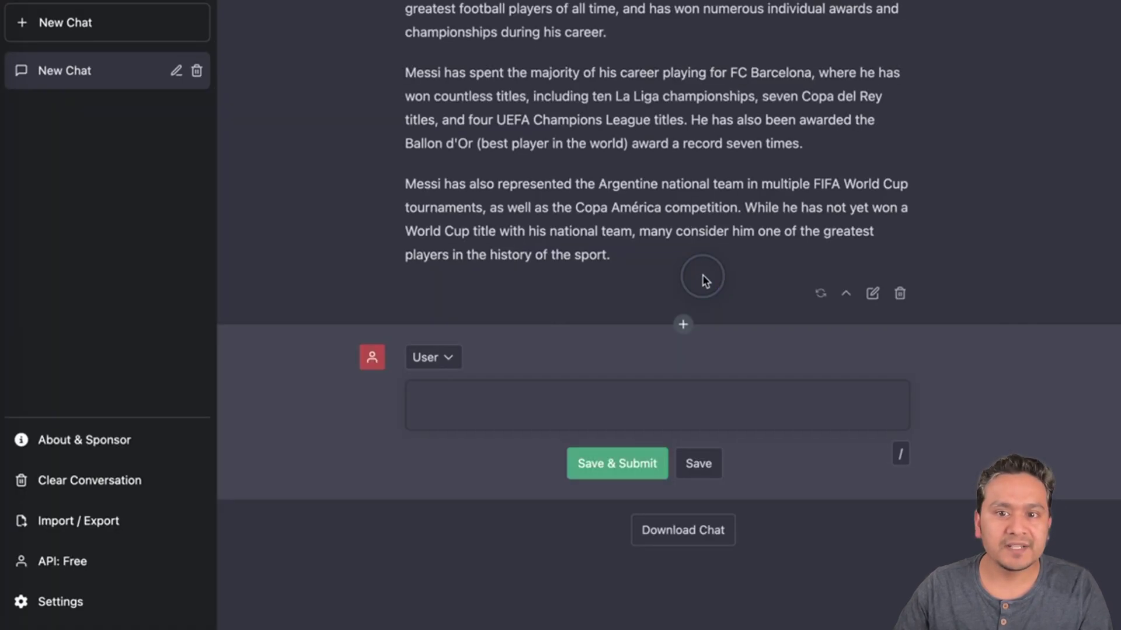
Export the conversations as JSON and close the Import / Export dialog
click(87, 531)
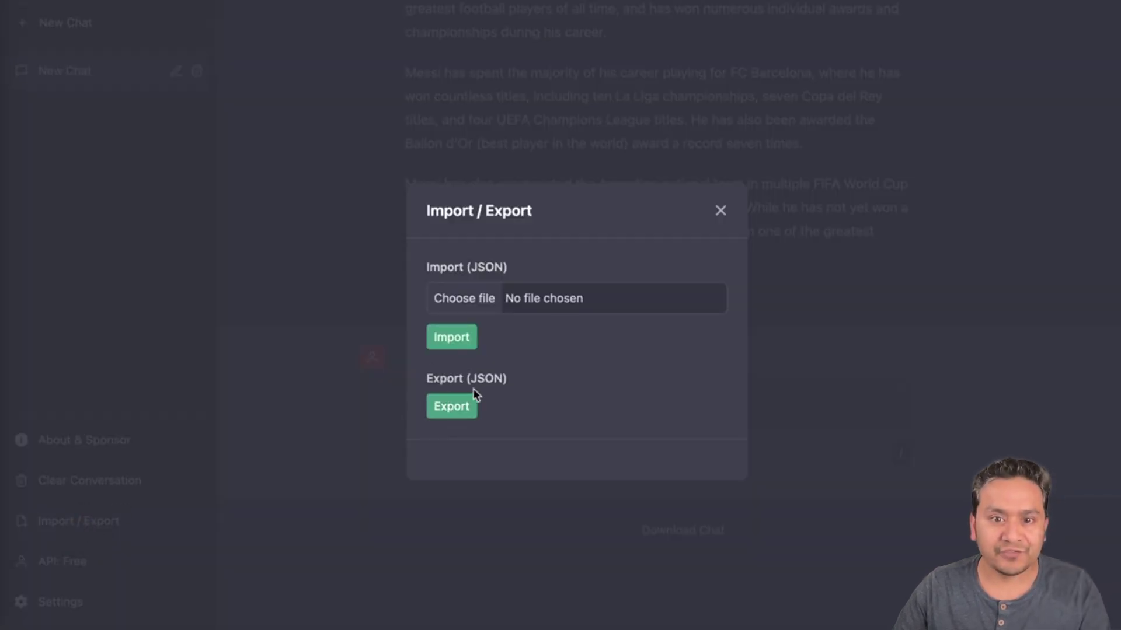
click(453, 407)
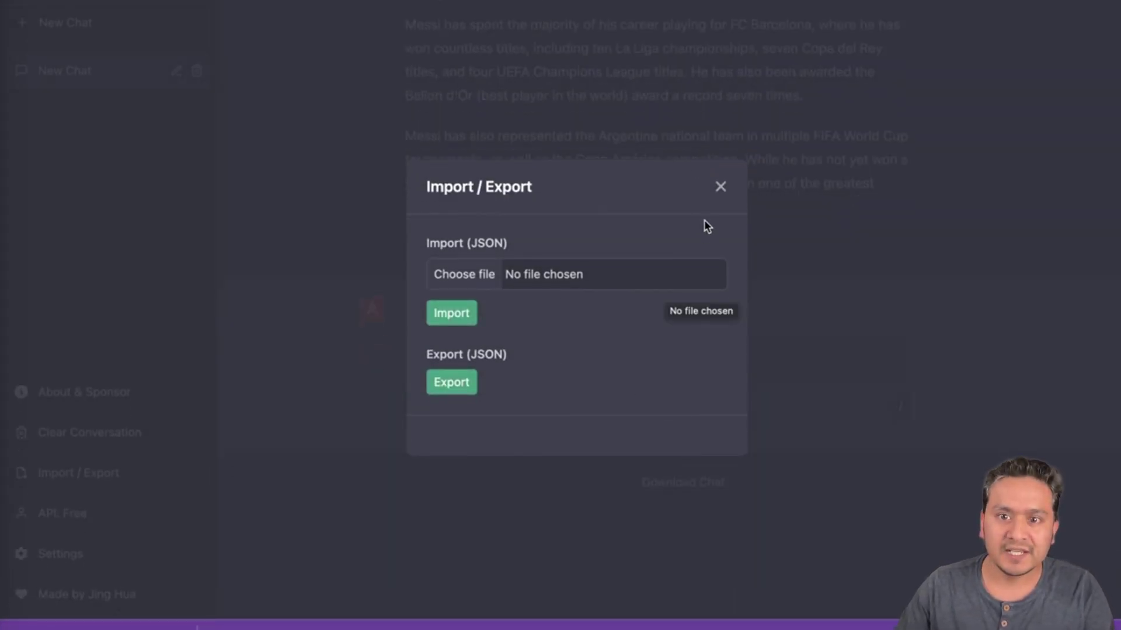
click(718, 188)
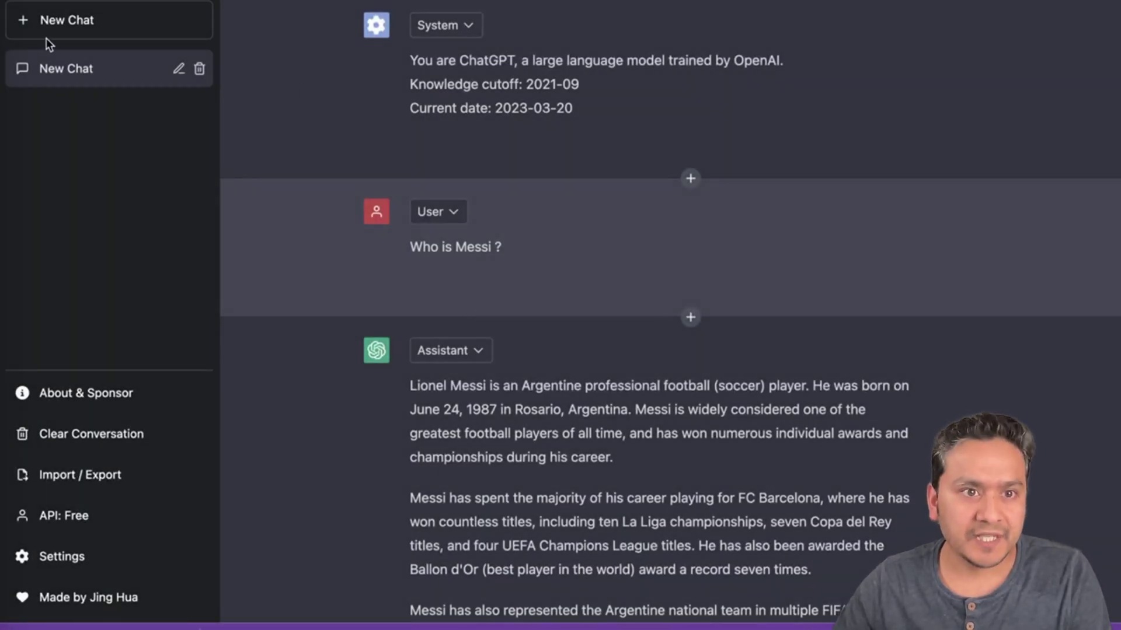
Start a new chat and delete its default system message, confirming the deletion
click(51, 28)
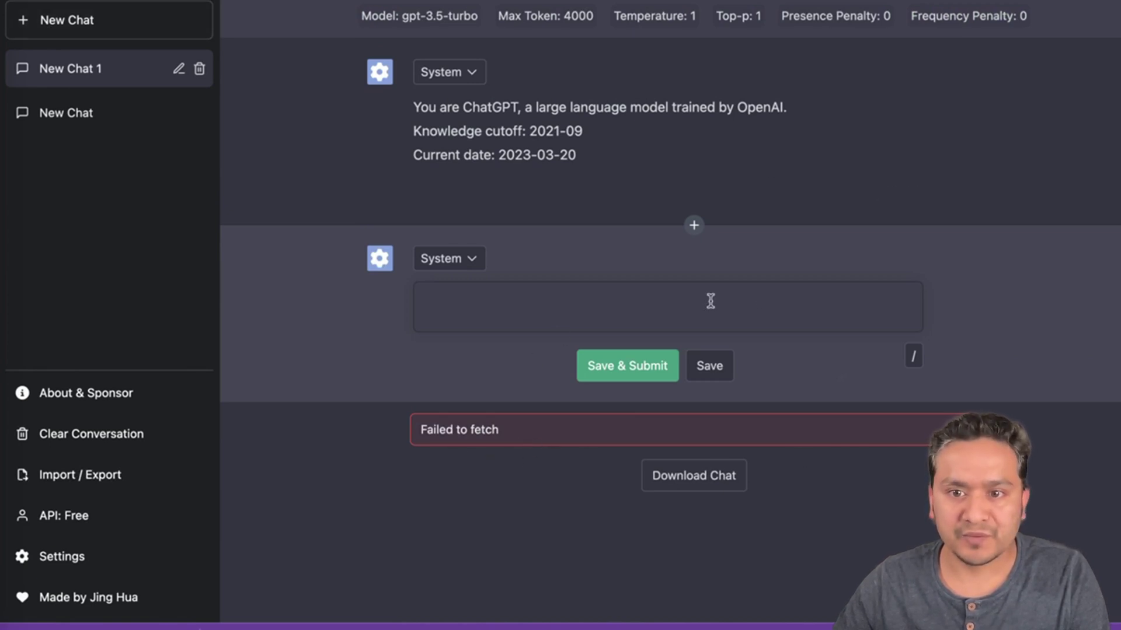
mouse_move(482, 131)
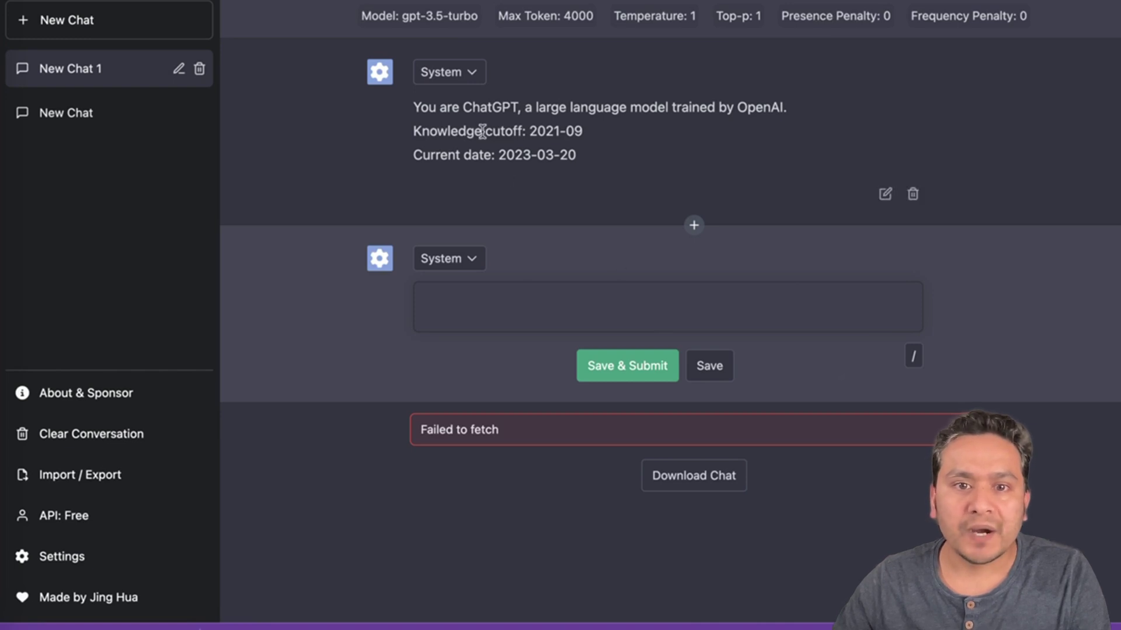
click(913, 195)
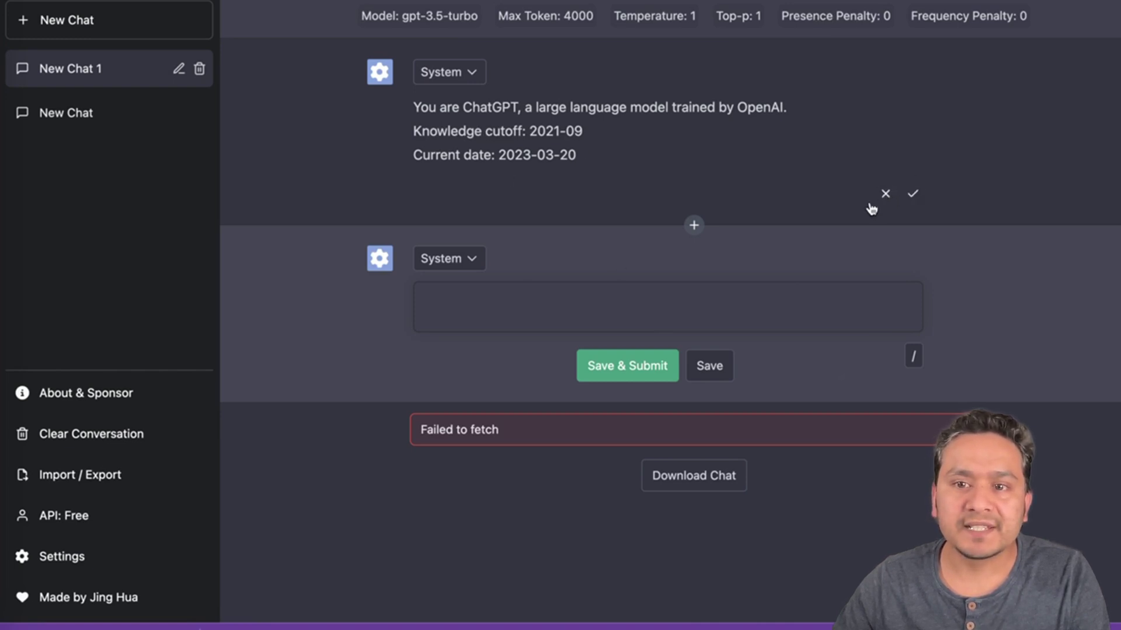
click(914, 195)
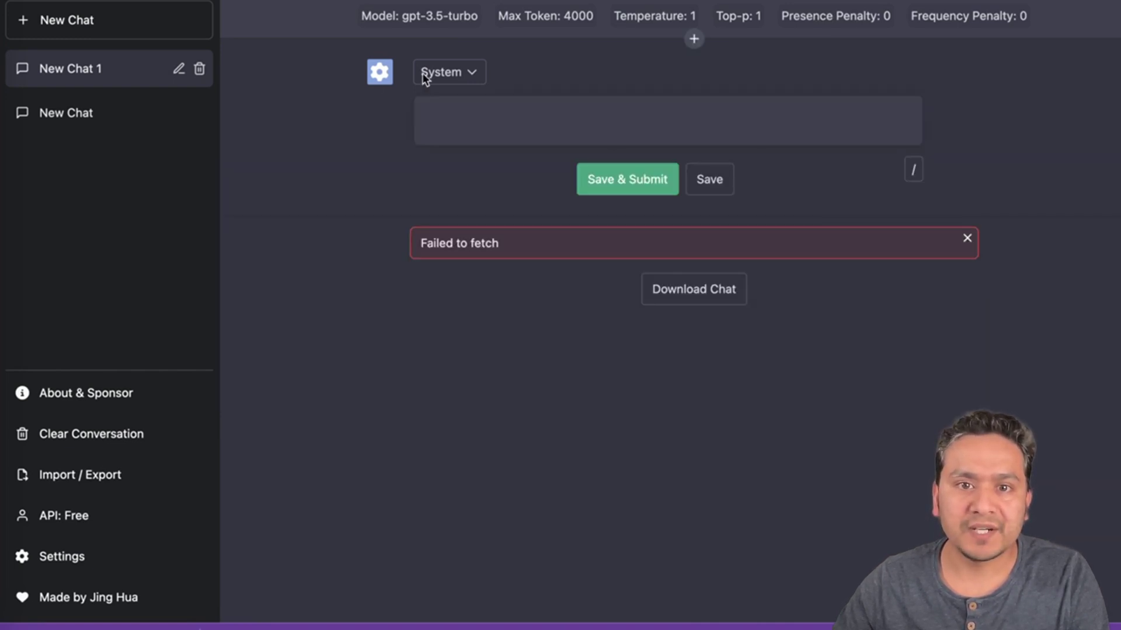
Keep the System role for the new message and fill it with the saved Python developer prompt
click(477, 77)
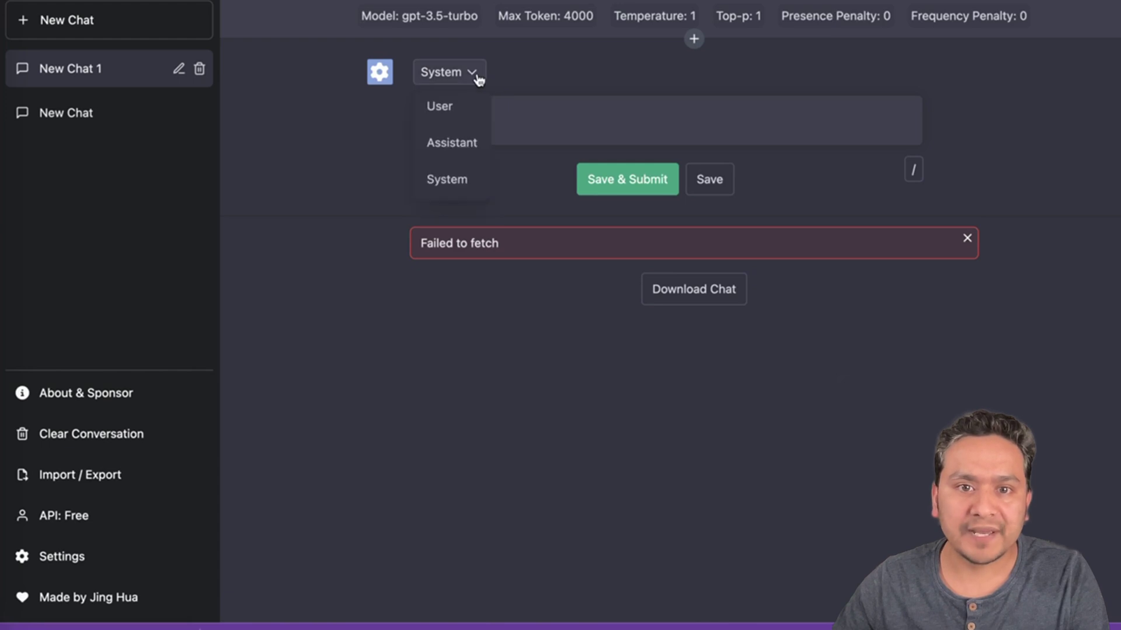
click(452, 184)
click(914, 170)
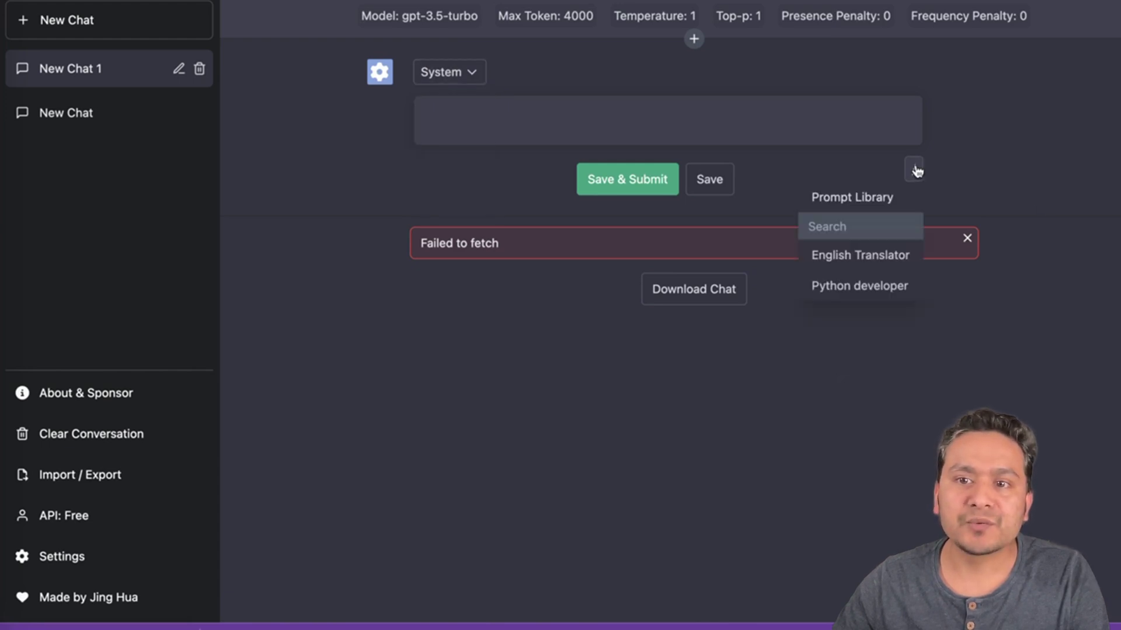
click(855, 287)
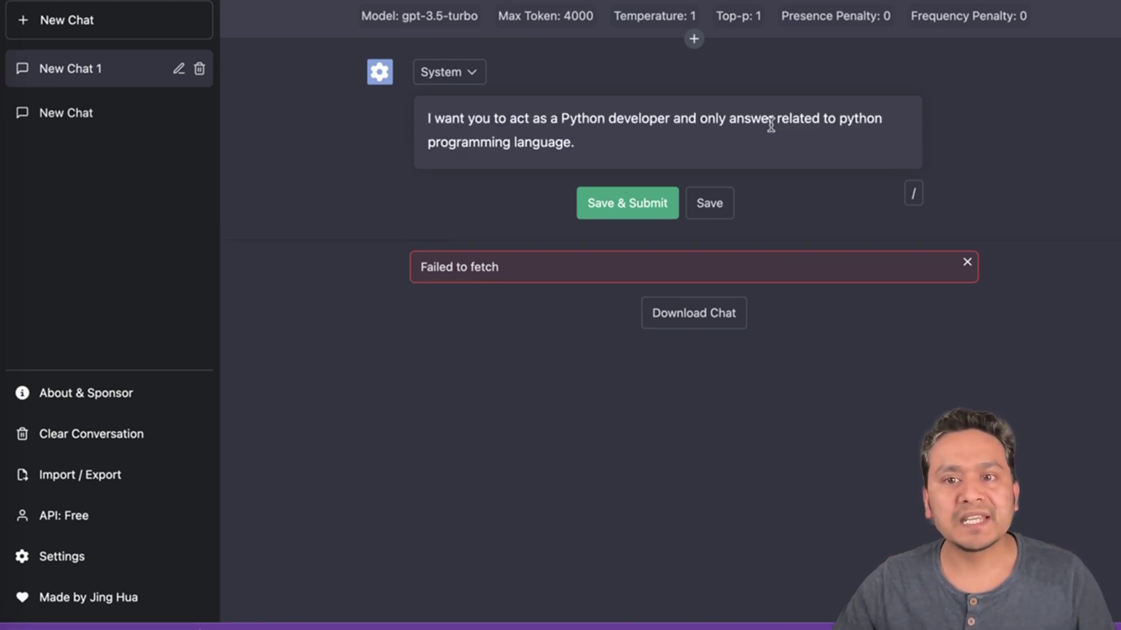
Add the word "questions" after "only answer" in the Python developer prompt and submit it
text(ques)
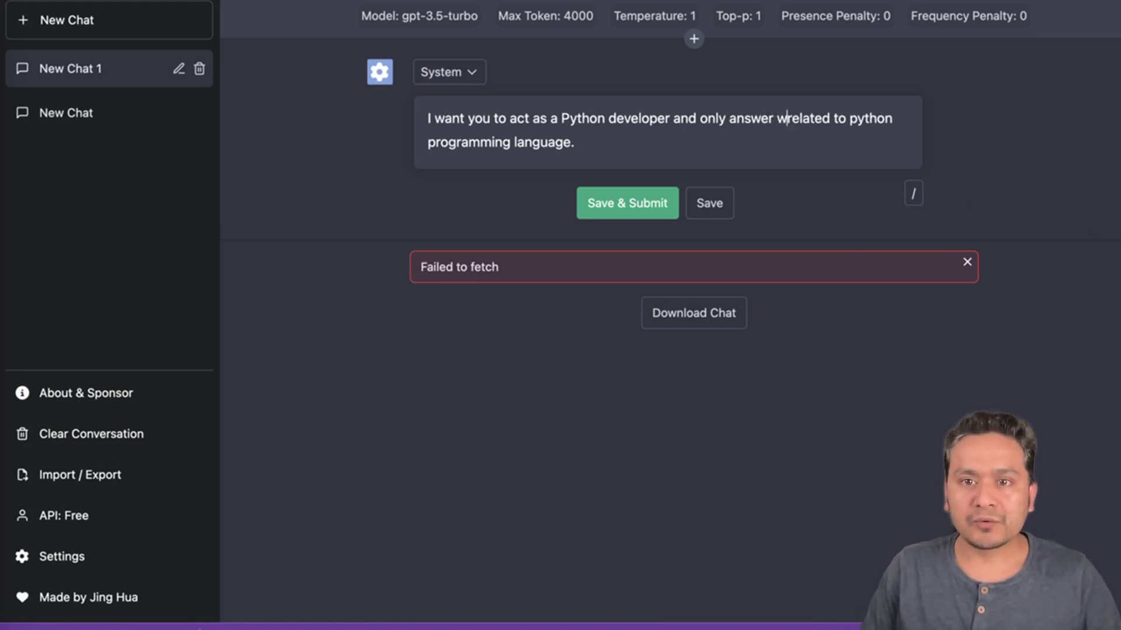
text(tions)
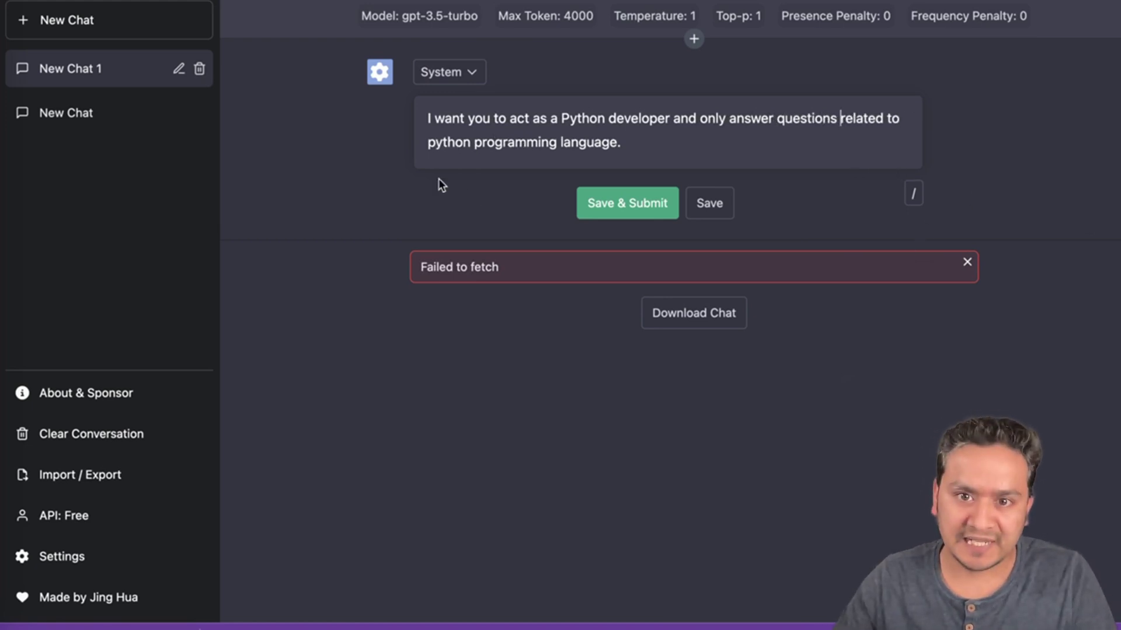
click(618, 206)
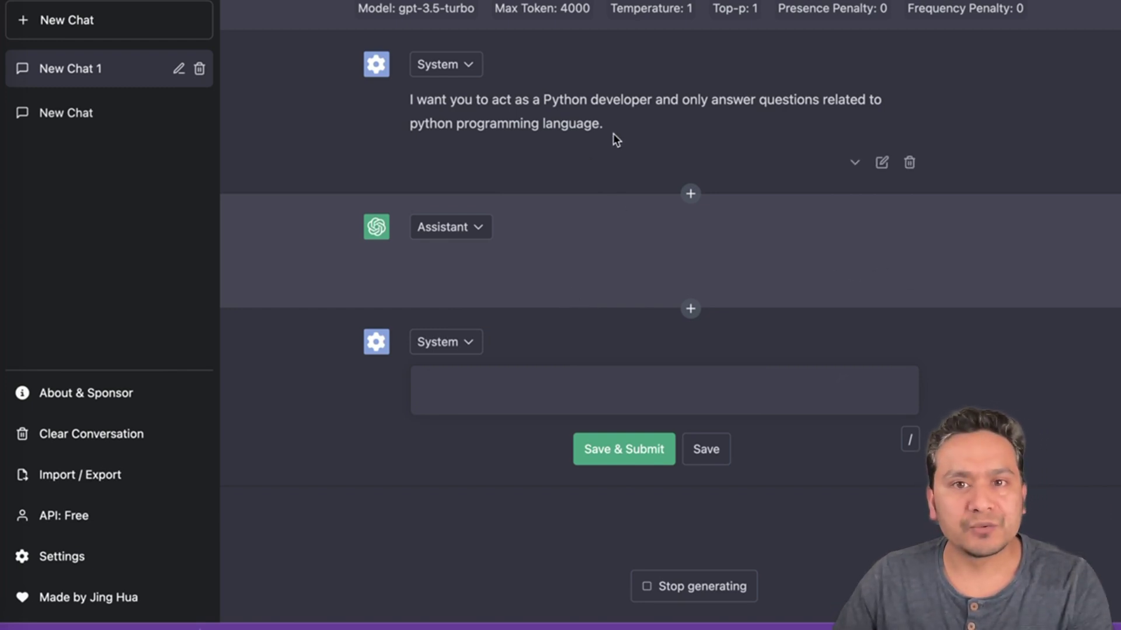
Open the Prompt Library from the settings, add a blank prompt entry and remove it again
click(914, 442)
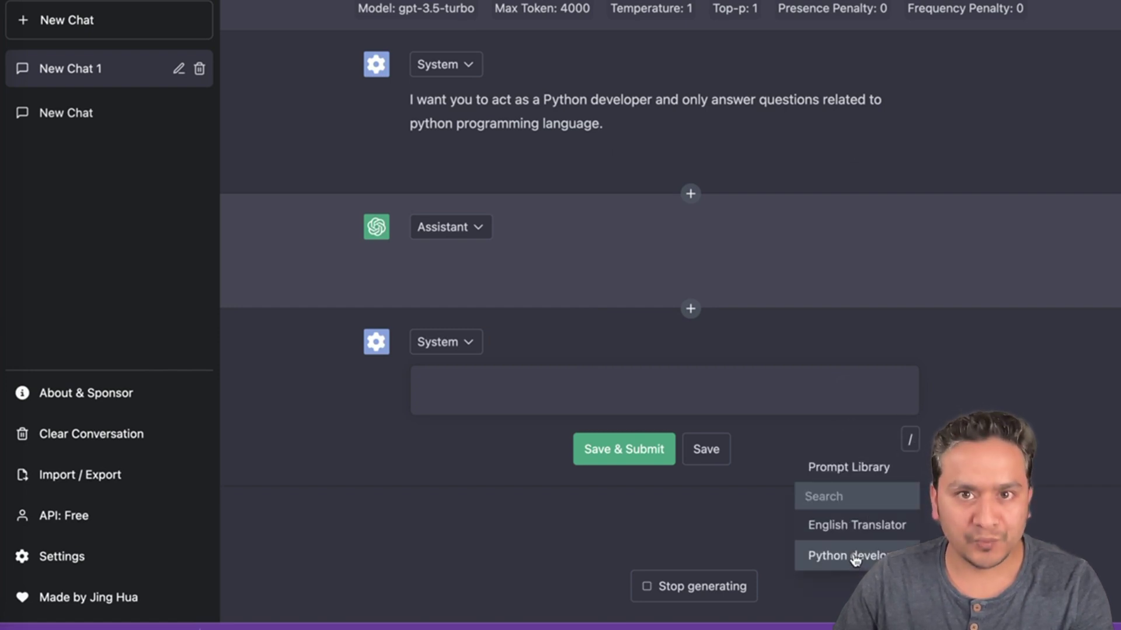
click(72, 553)
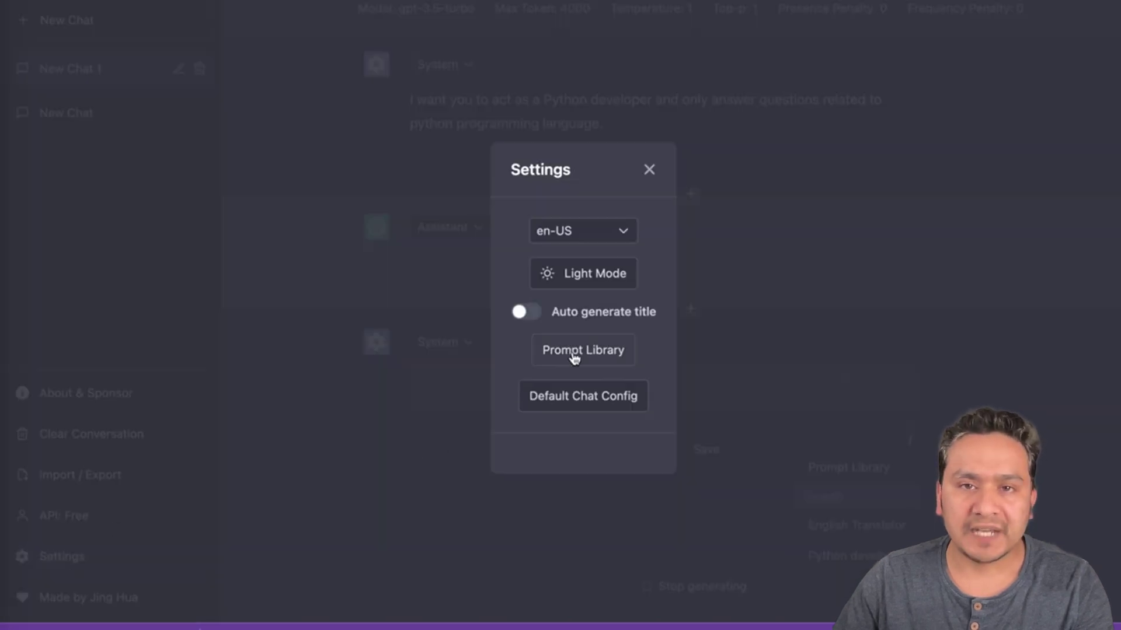
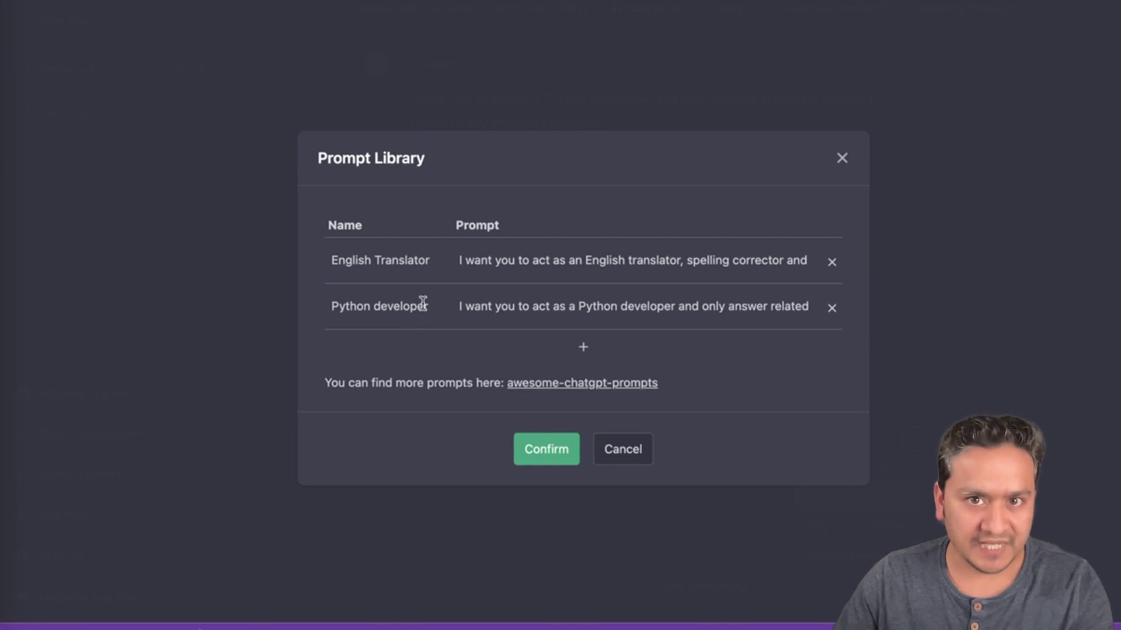
click(583, 348)
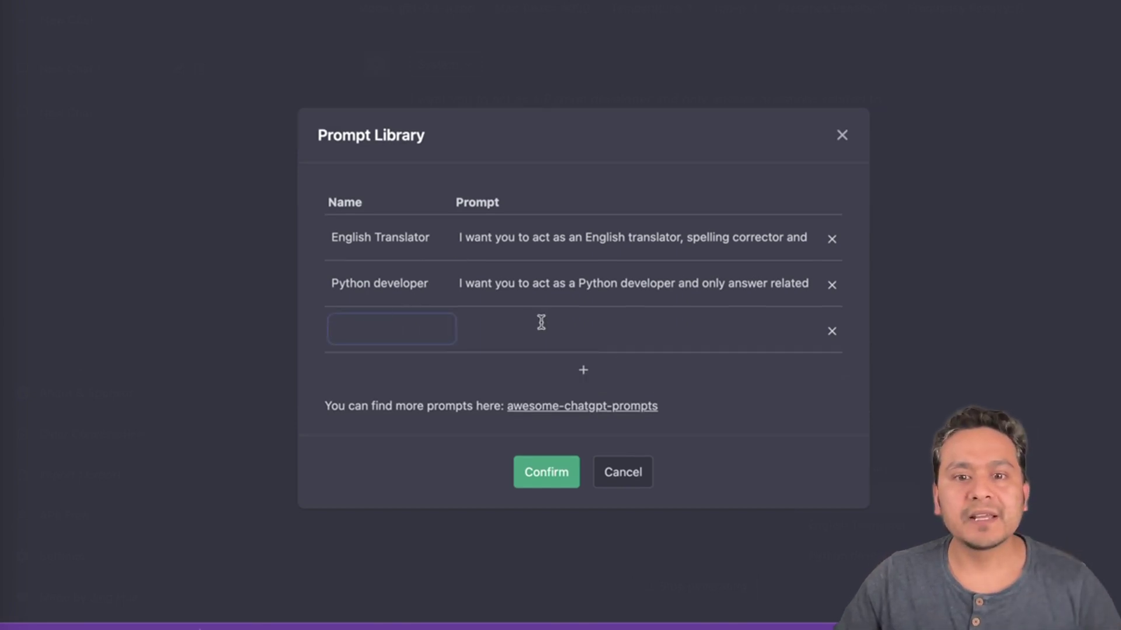
click(830, 335)
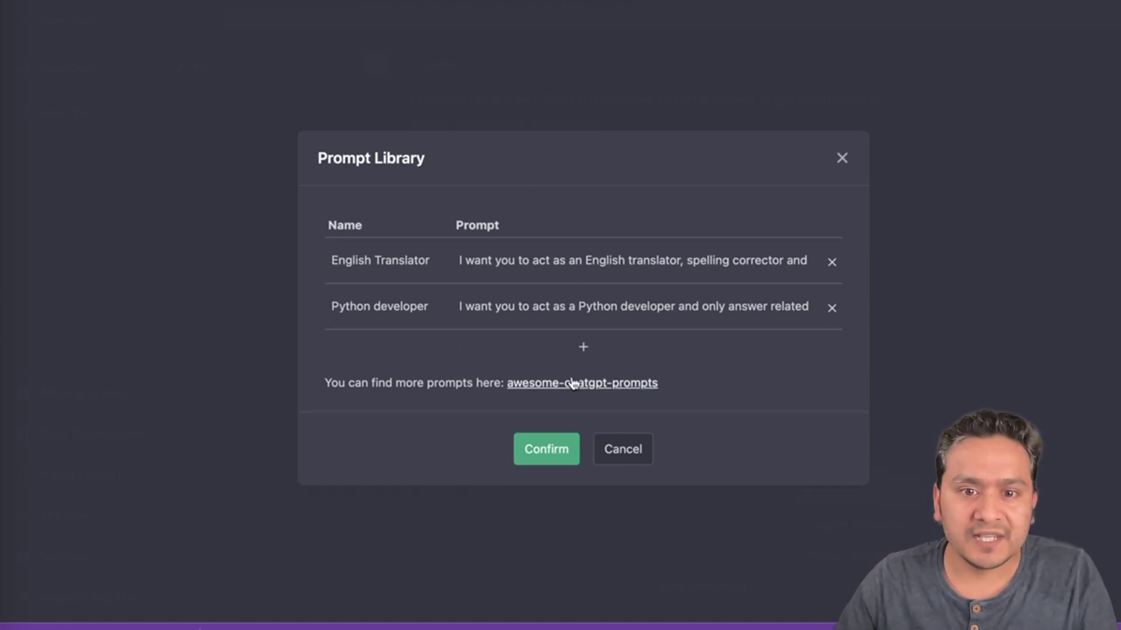
Browse the linked awesome-chatgpt-prompts repository for more prompts, and cancel the Prompt Library dialog
click(540, 385)
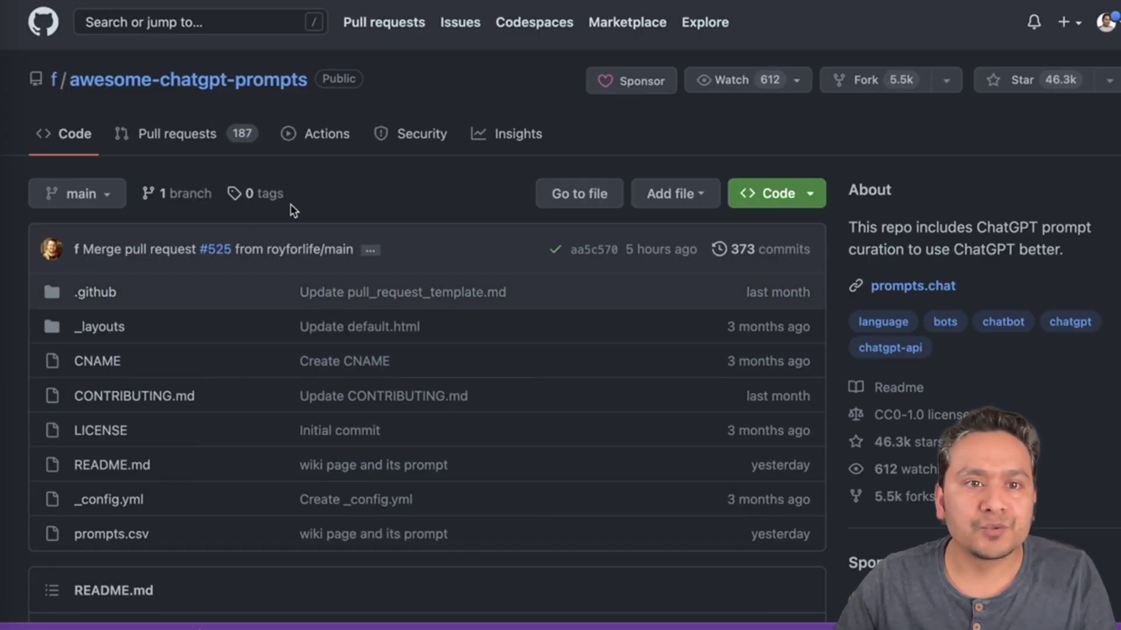
scroll(292, 377, down, 15)
scroll(295, 348, down, 20)
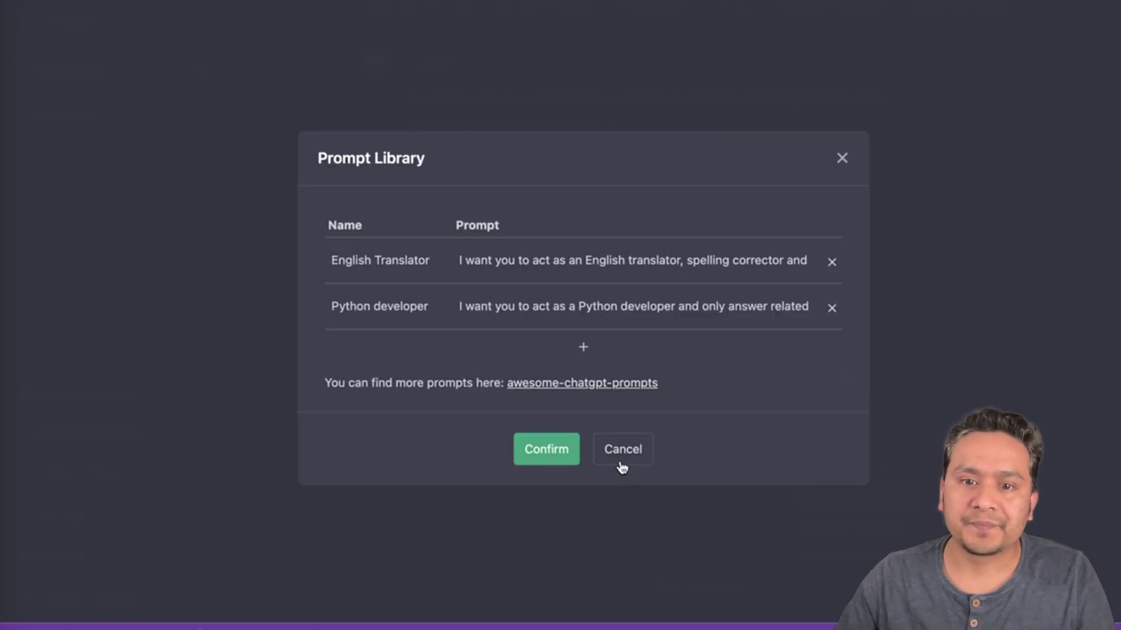
click(620, 461)
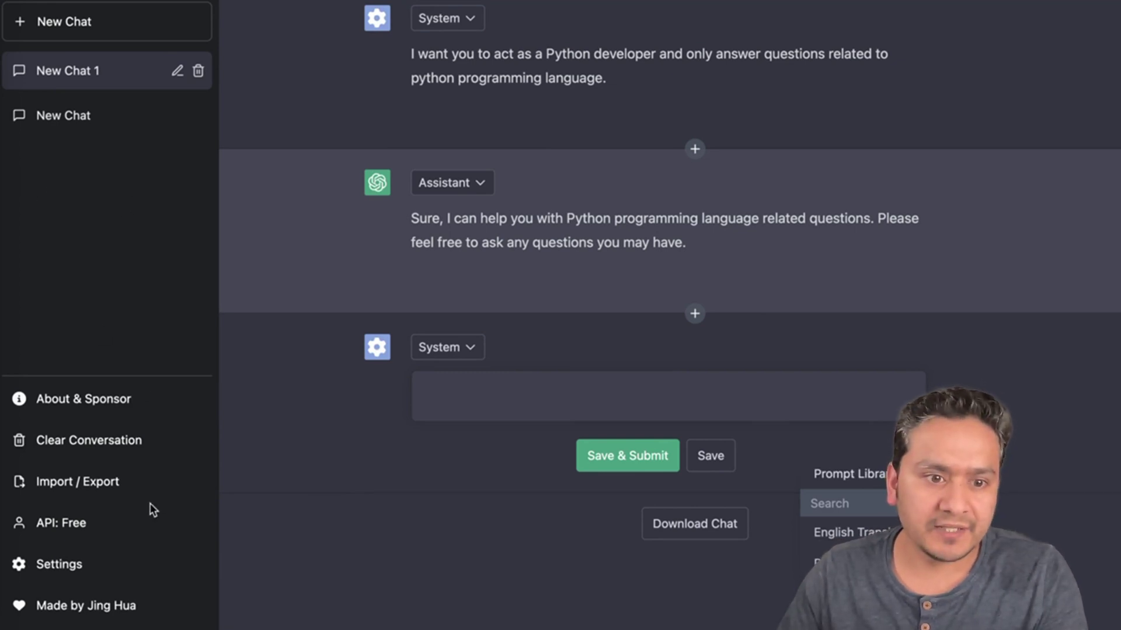
Switch the API setting to using your own API key, paste the API key and confirm
click(72, 524)
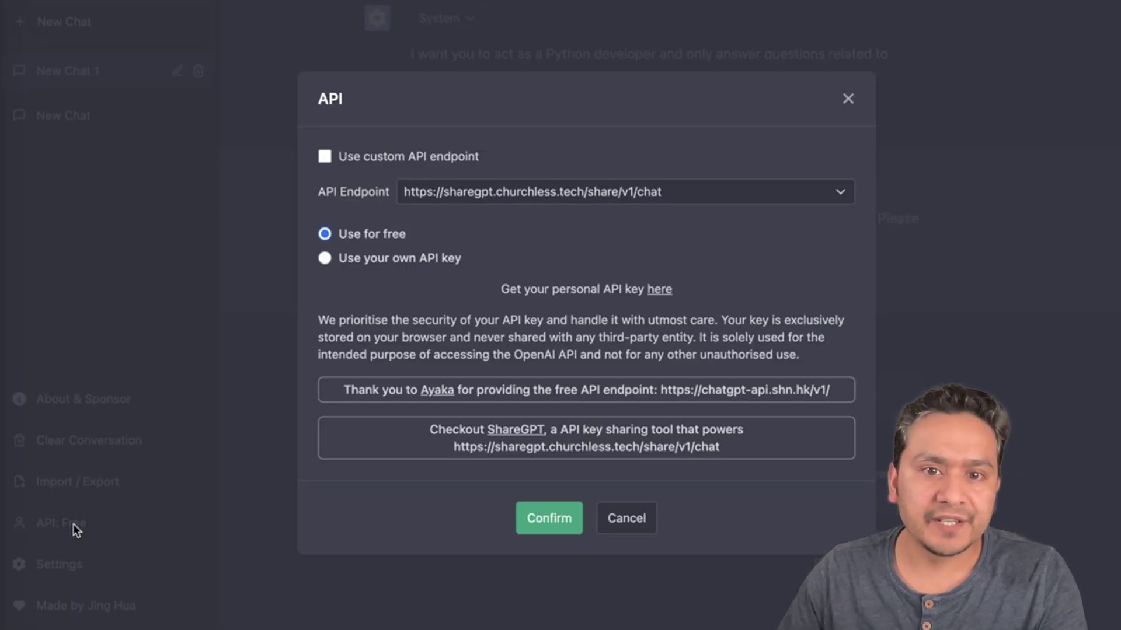
click(356, 258)
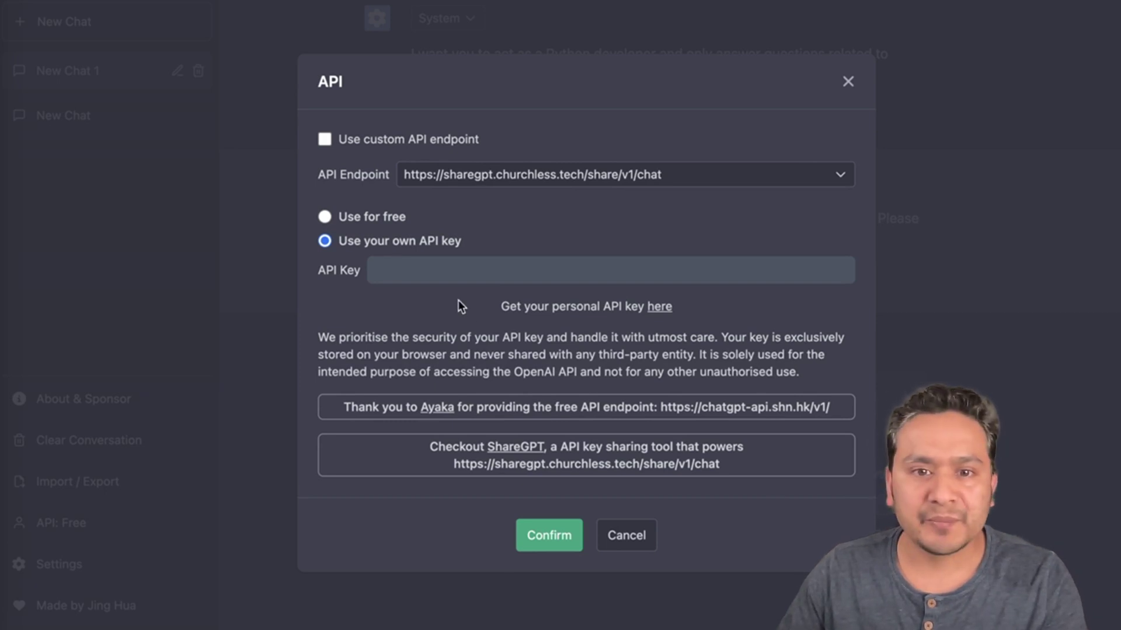
click(464, 272)
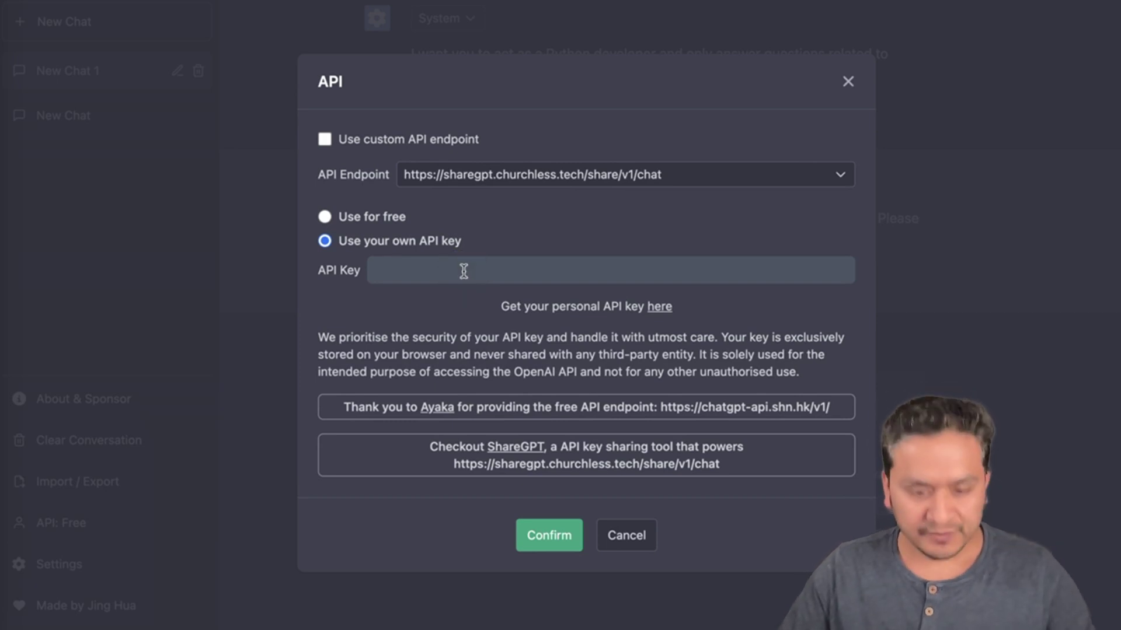
key(ctrl+v)
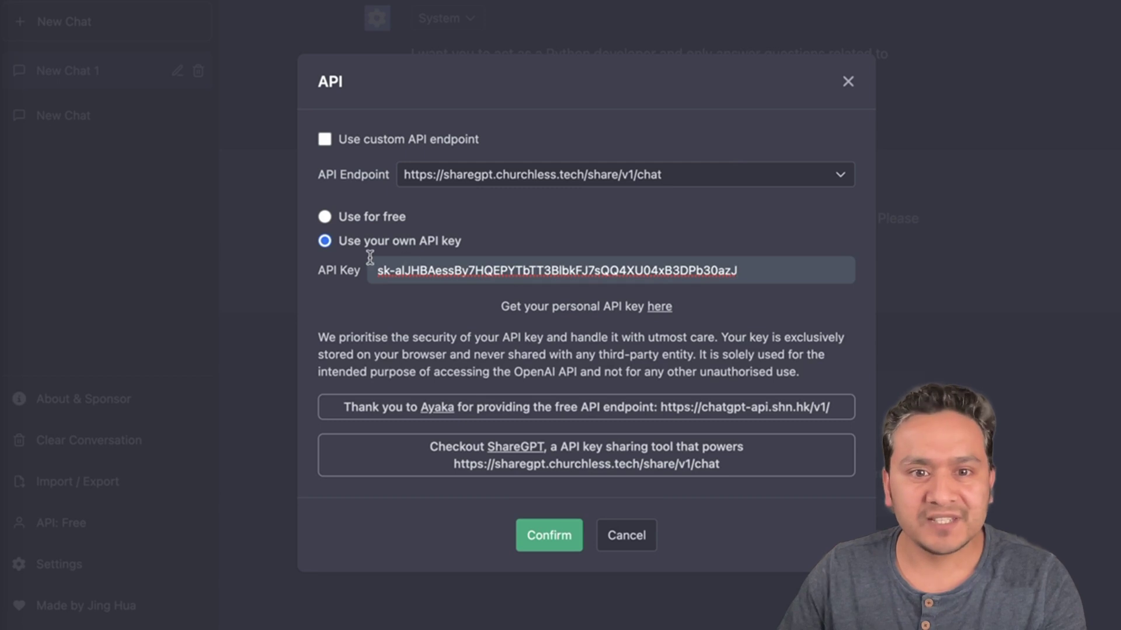
click(549, 535)
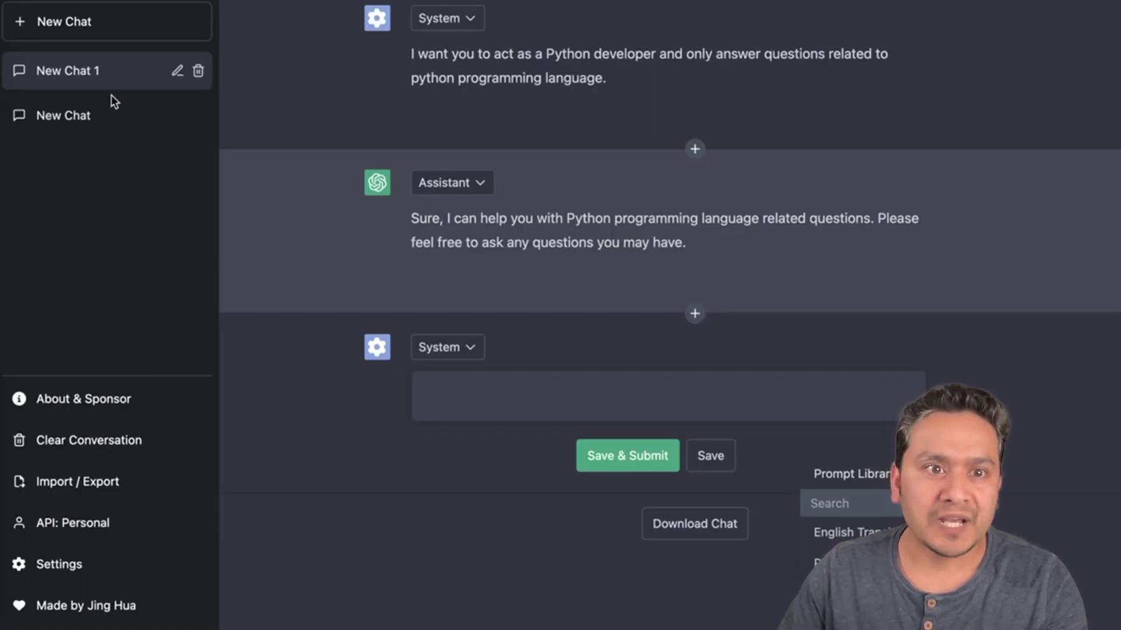
Start a new chat, set the message role to User and submit "difference between pyspark and python ?"
click(60, 36)
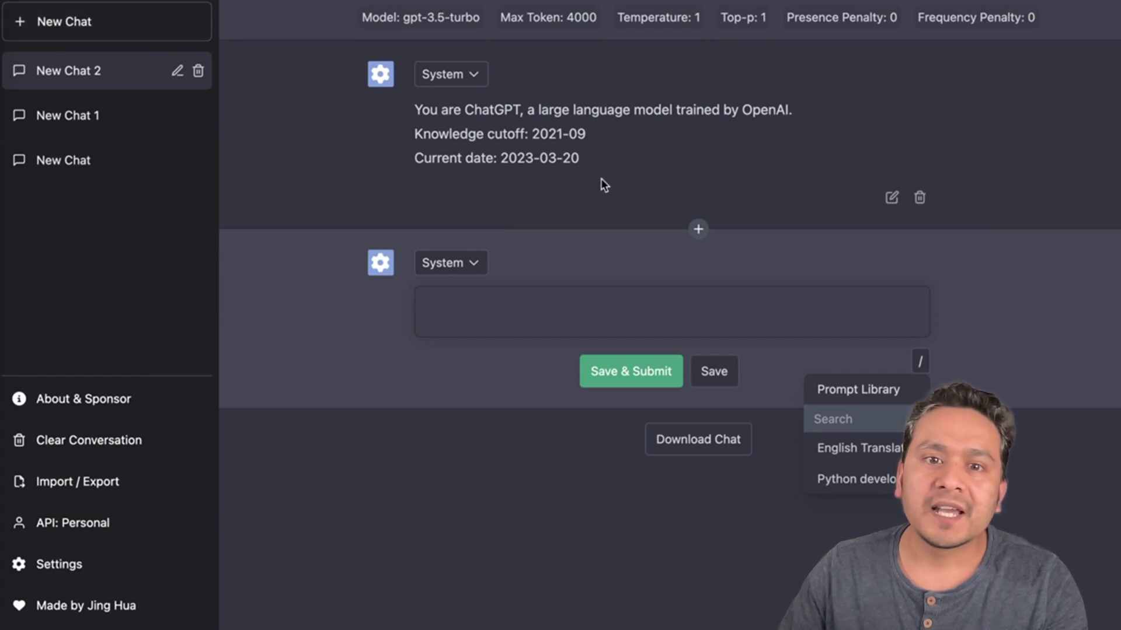
click(461, 266)
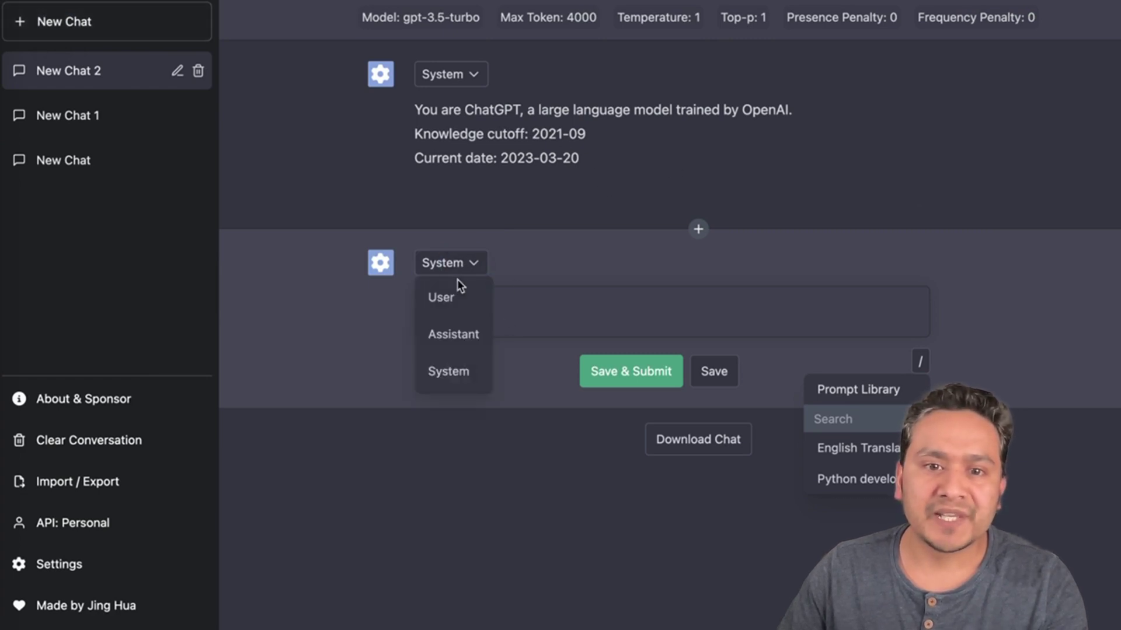
click(455, 297)
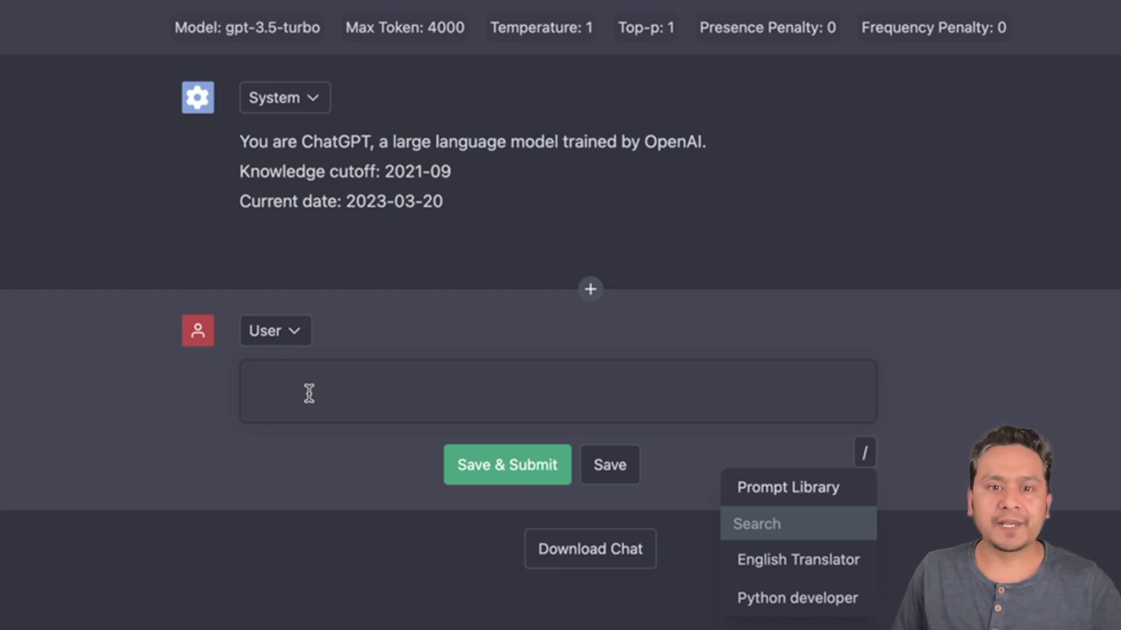
text(difference )
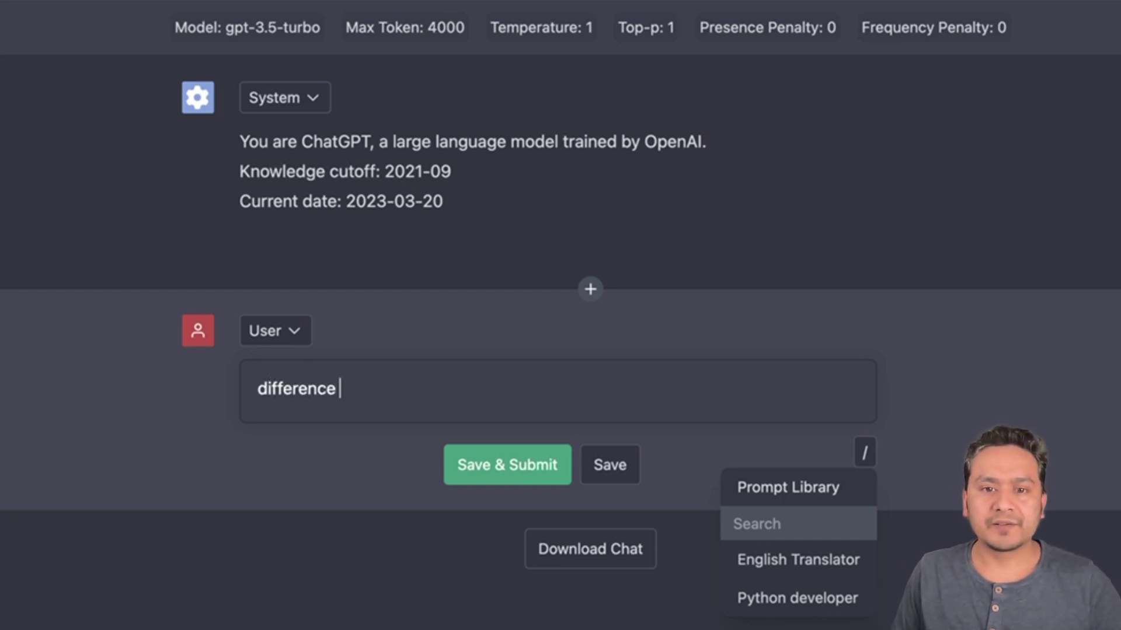
text(between pyspark and python)
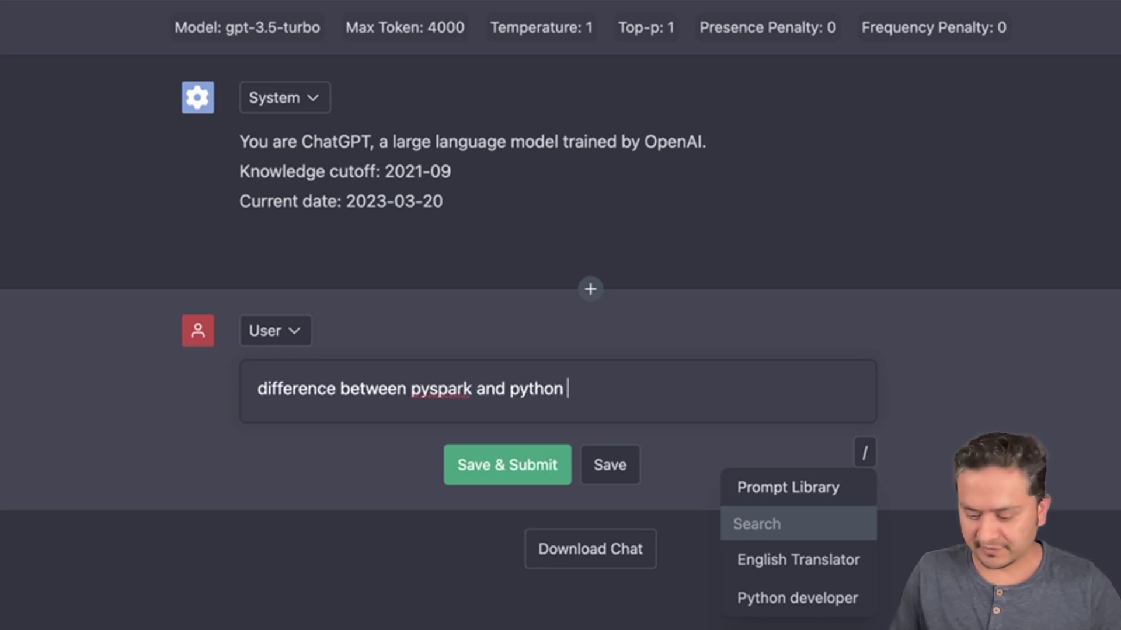
text( ?)
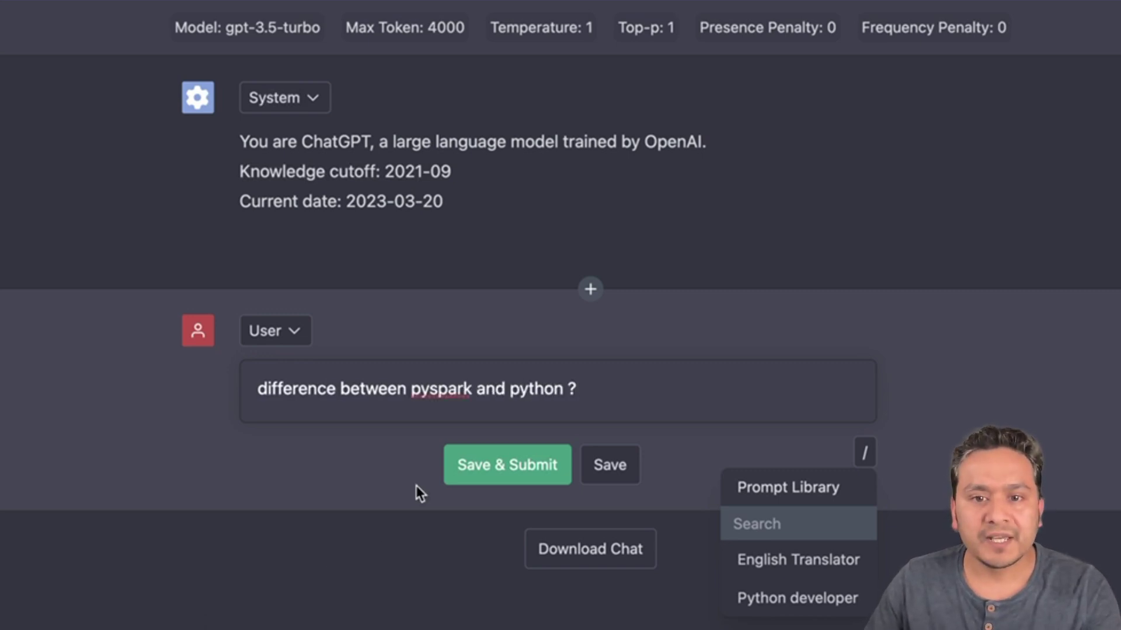
click(517, 475)
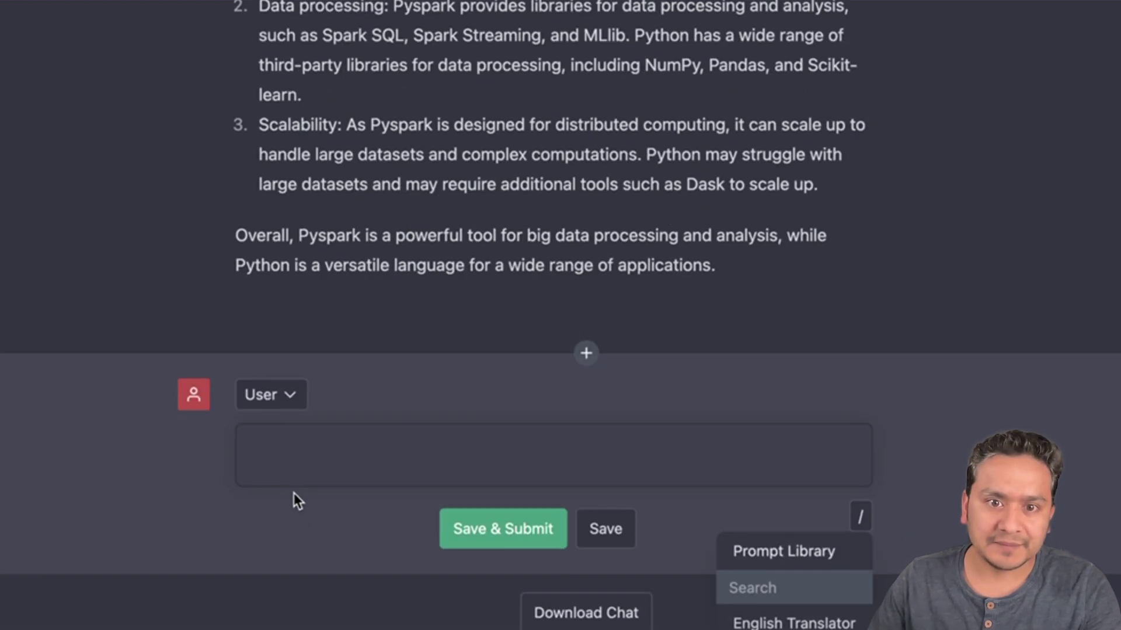
Submit the follow-up question "more info ?" as User in the same chat
scroll(443, 345, up, 10)
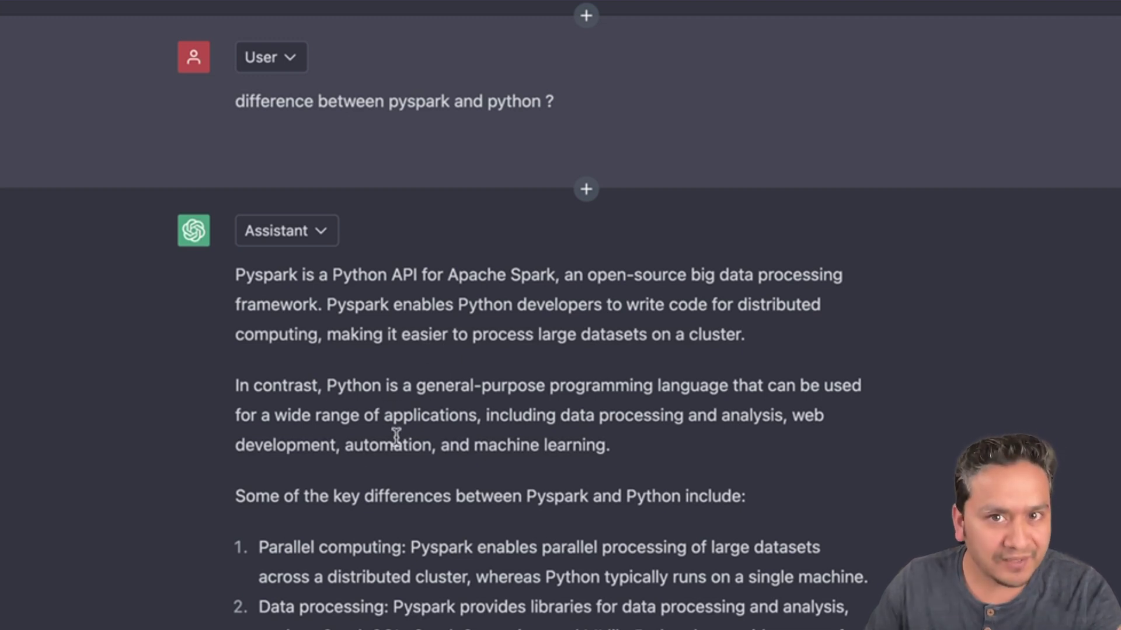
scroll(397, 438, down, 3)
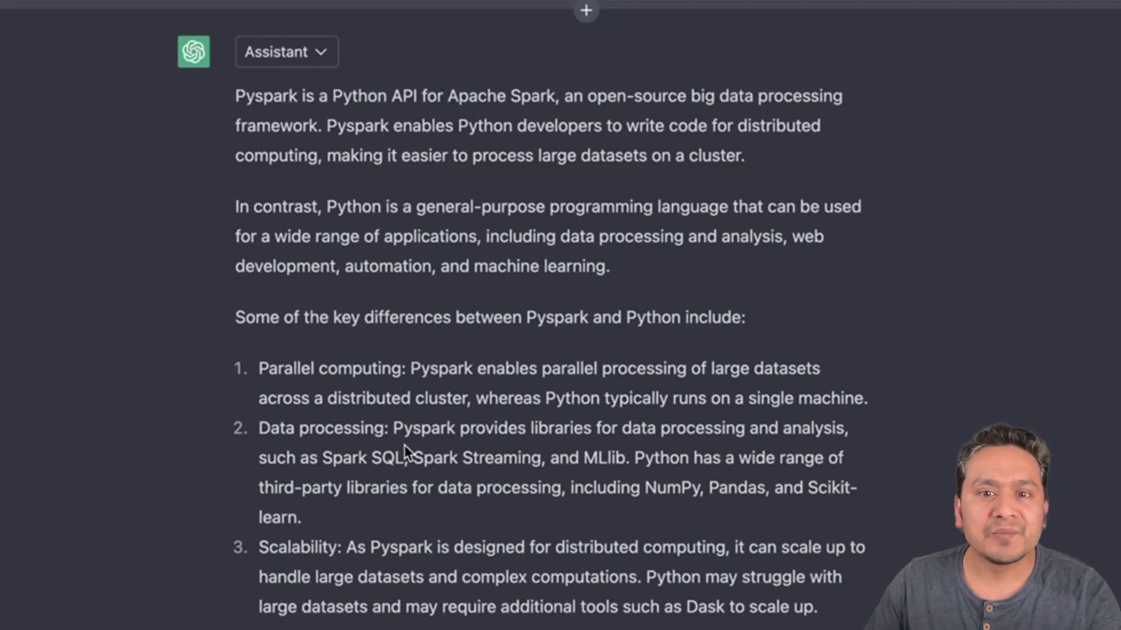
scroll(400, 458, down, 2)
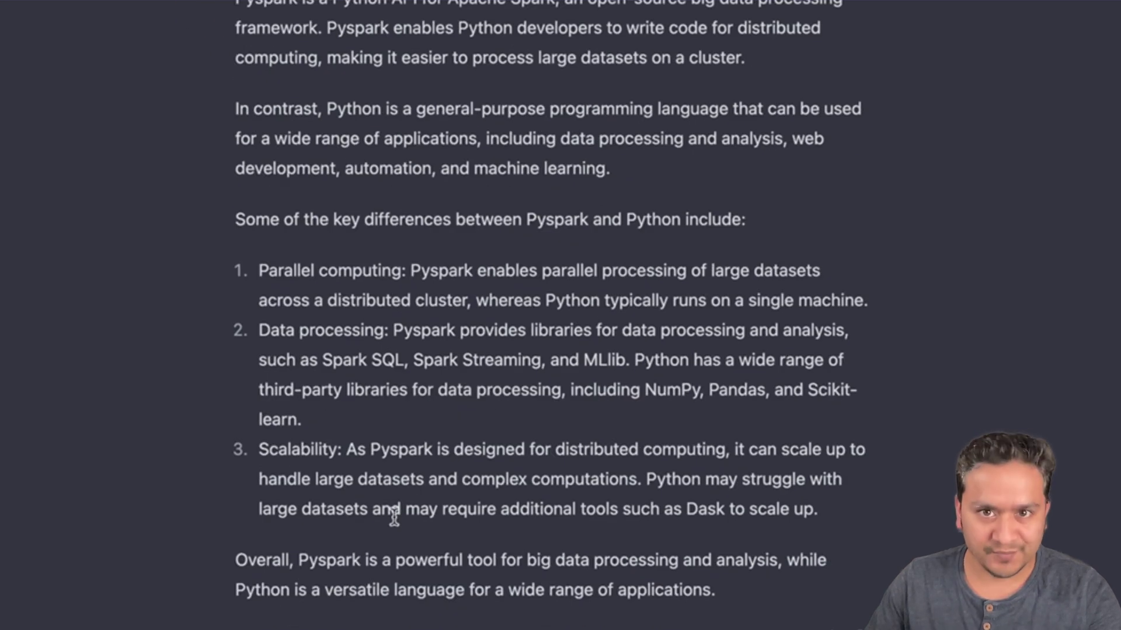
scroll(313, 532, up, 8)
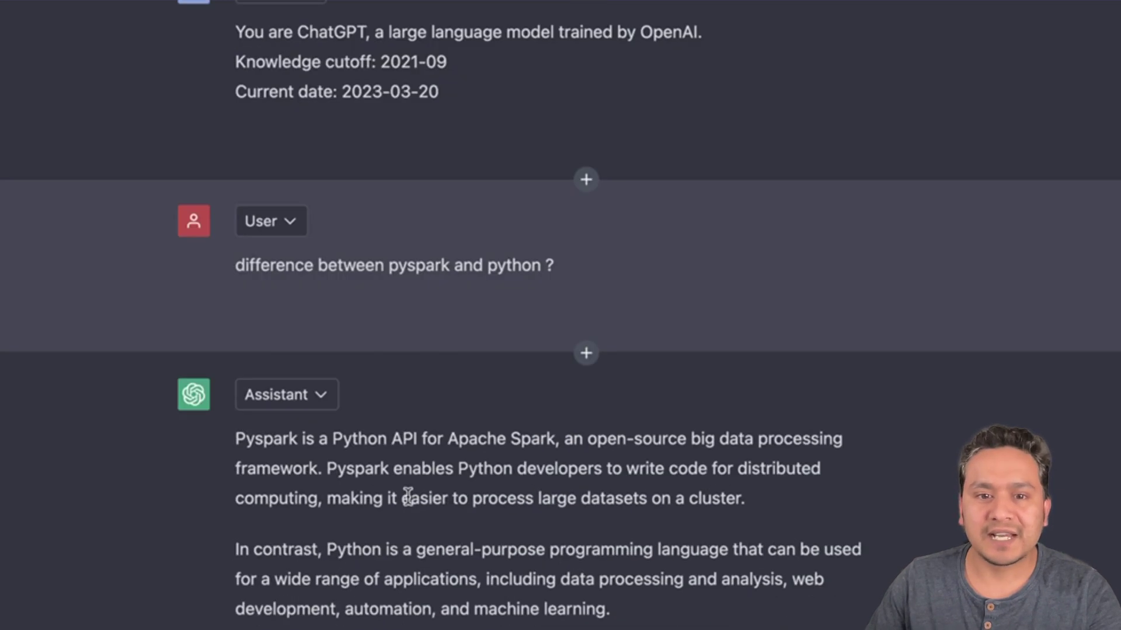
scroll(410, 495, down, 6)
scroll(414, 510, down, 6)
click(380, 494)
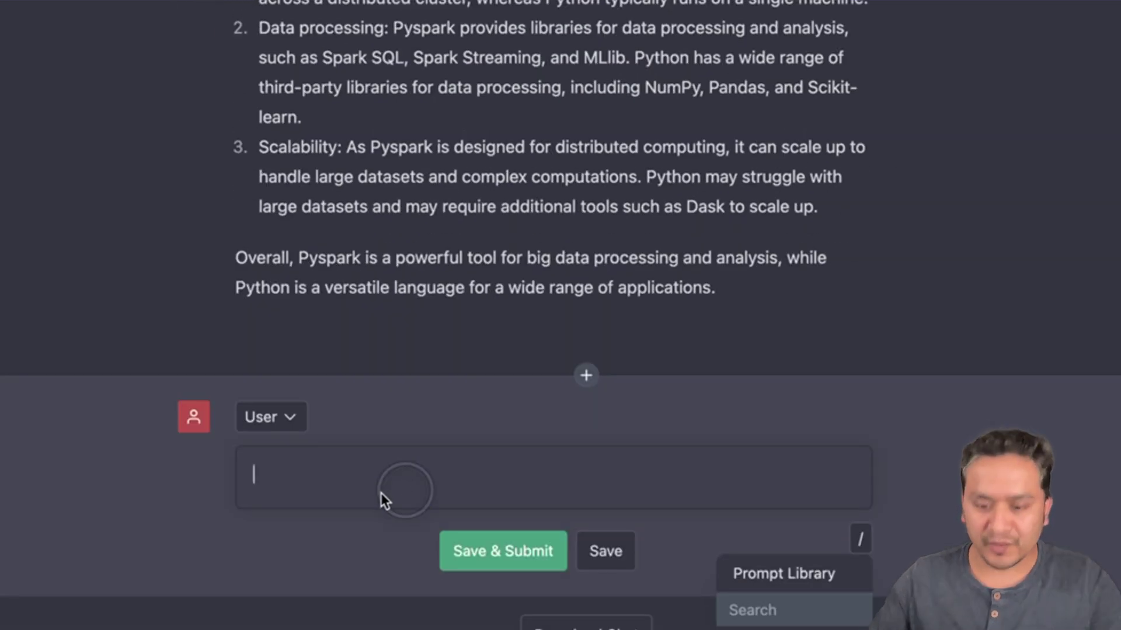
text(more info ?)
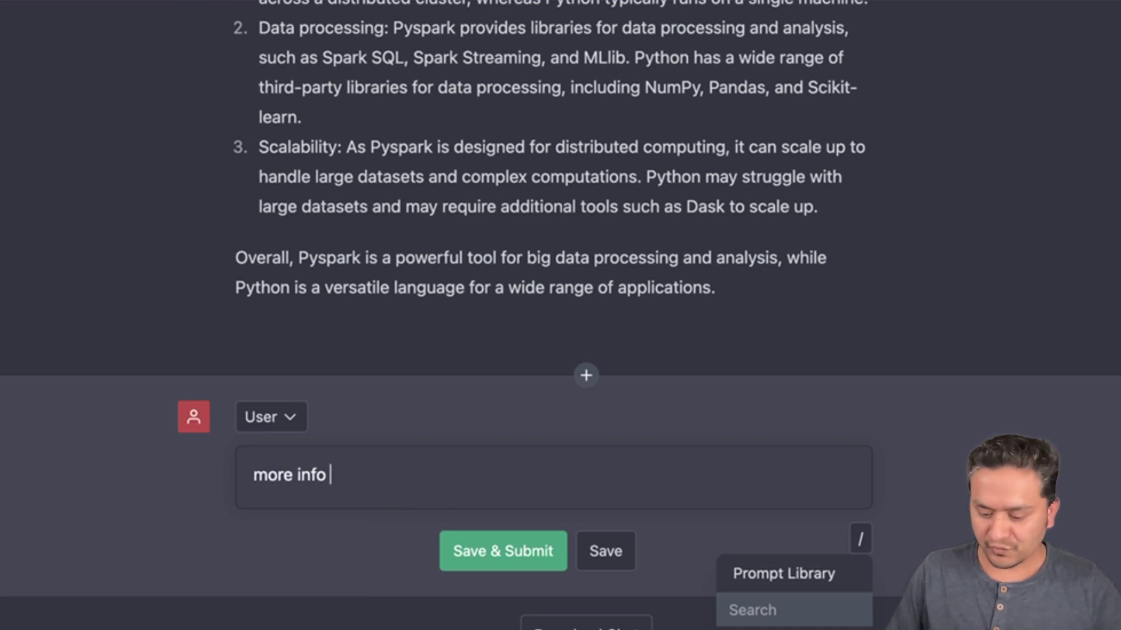
click(514, 569)
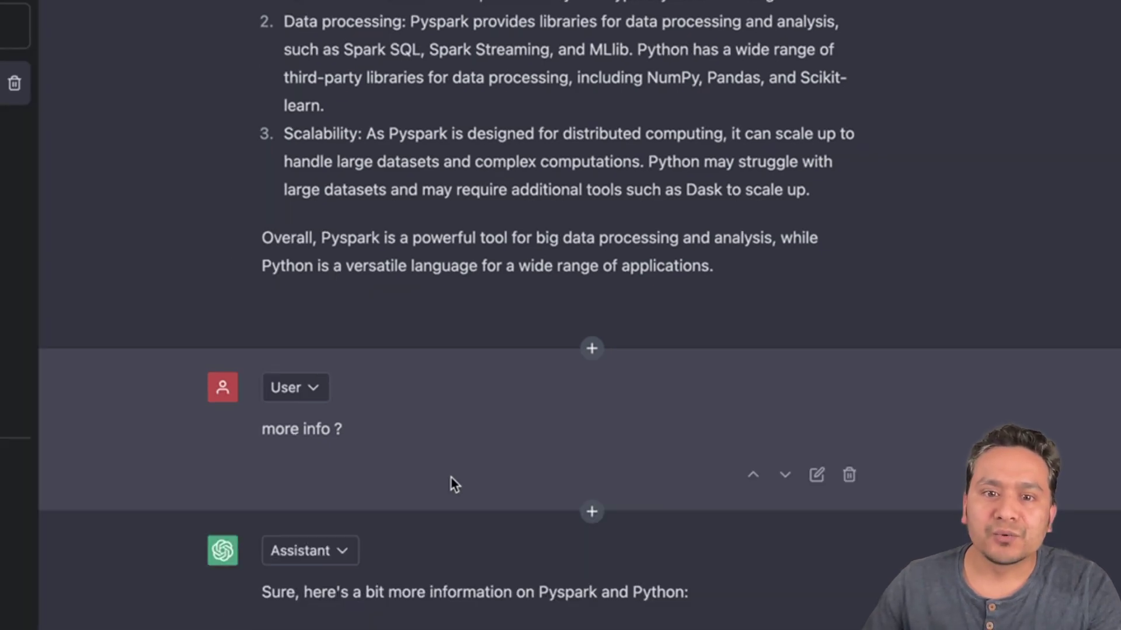
Open the chat's model configuration and view the models offered in place of gpt-3.5-turbo
scroll(438, 479, up, 15)
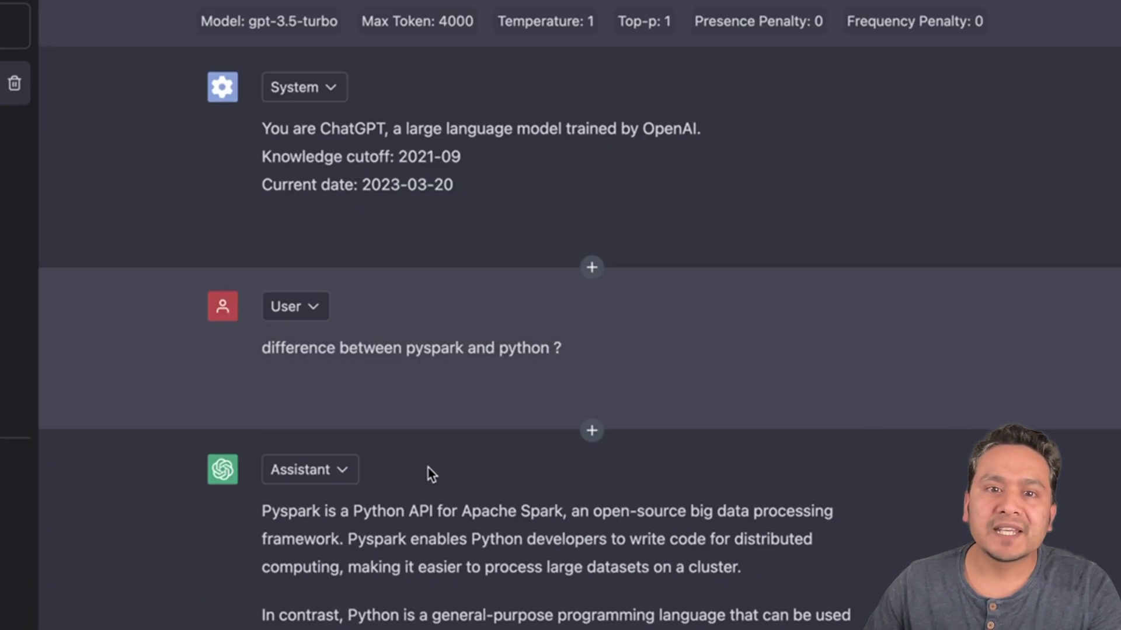
click(296, 23)
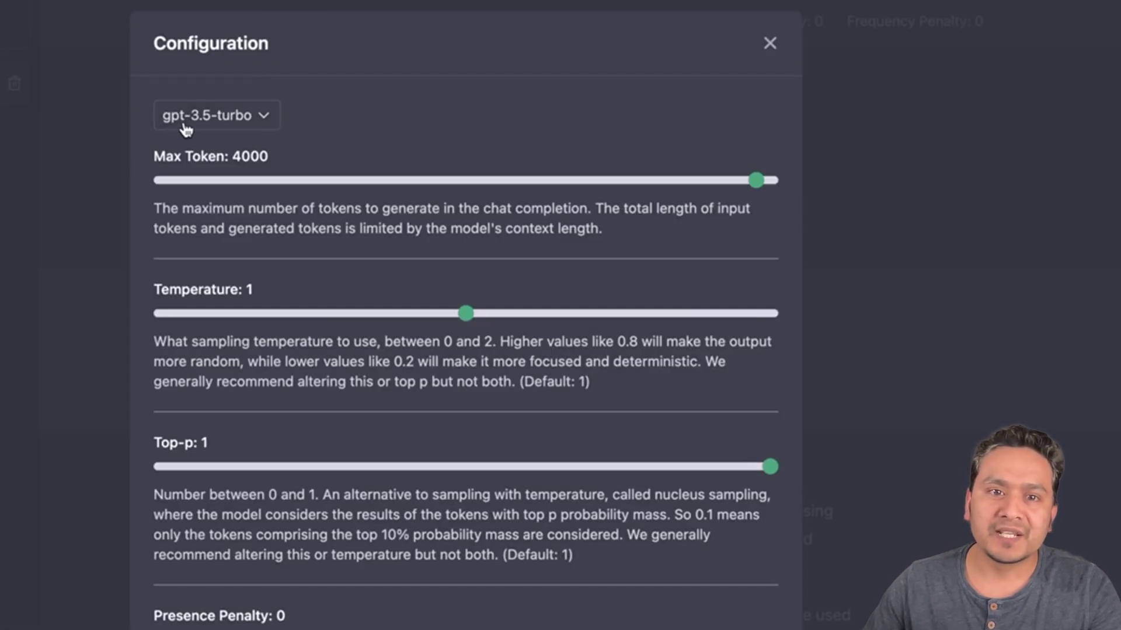
click(216, 125)
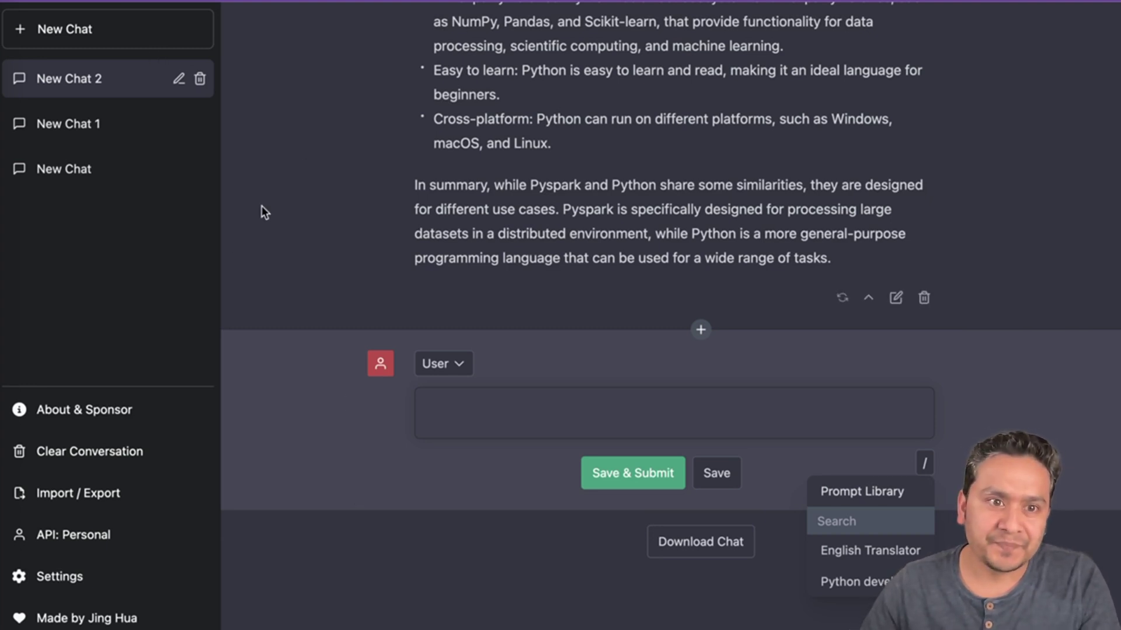
Import the saved conversations from the file 2023-03-20.json on the Desktop
click(85, 495)
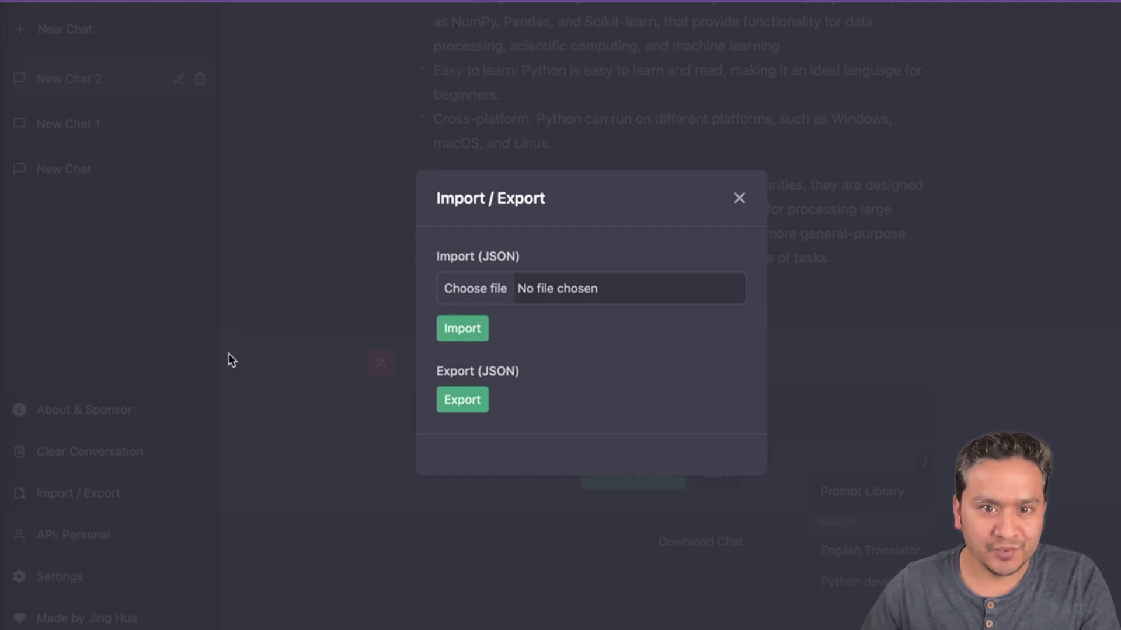
click(465, 294)
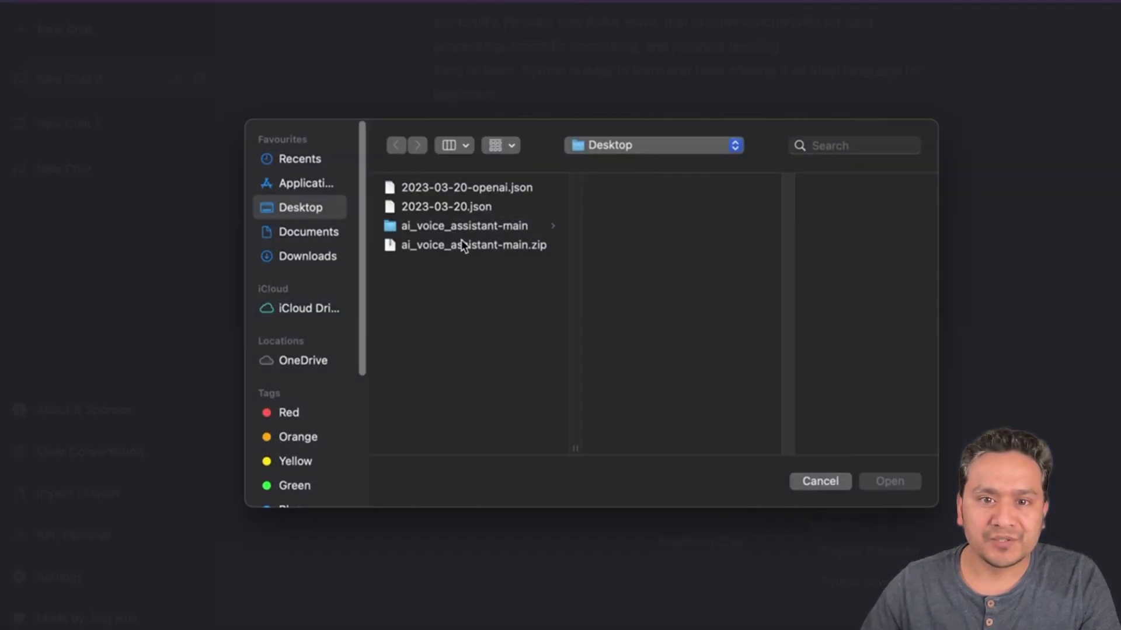
double_click(464, 204)
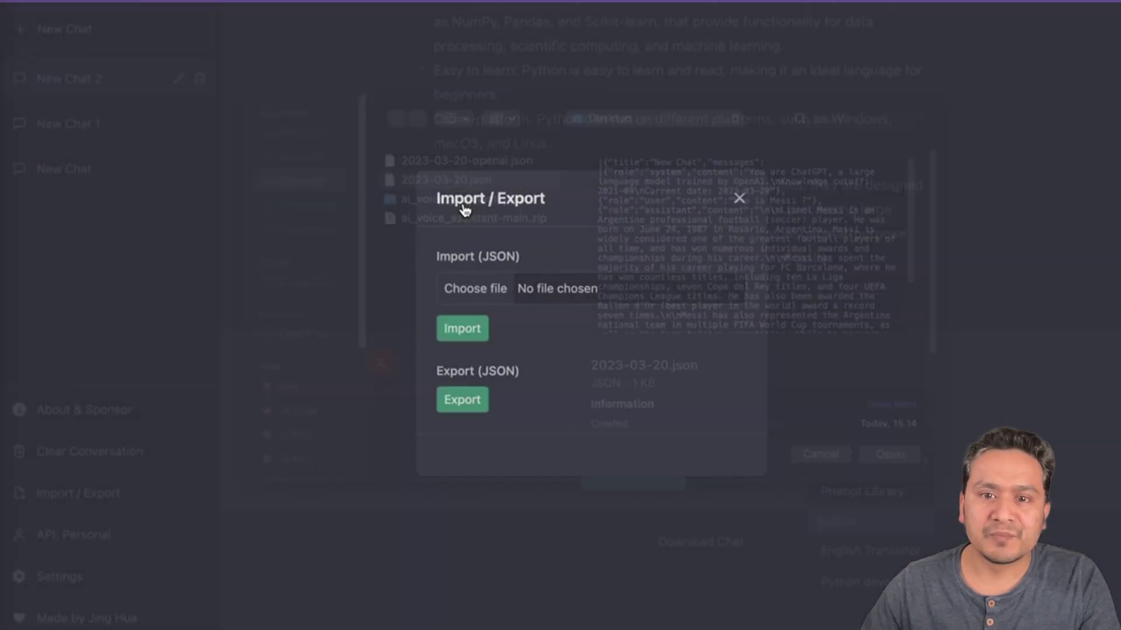
click(473, 332)
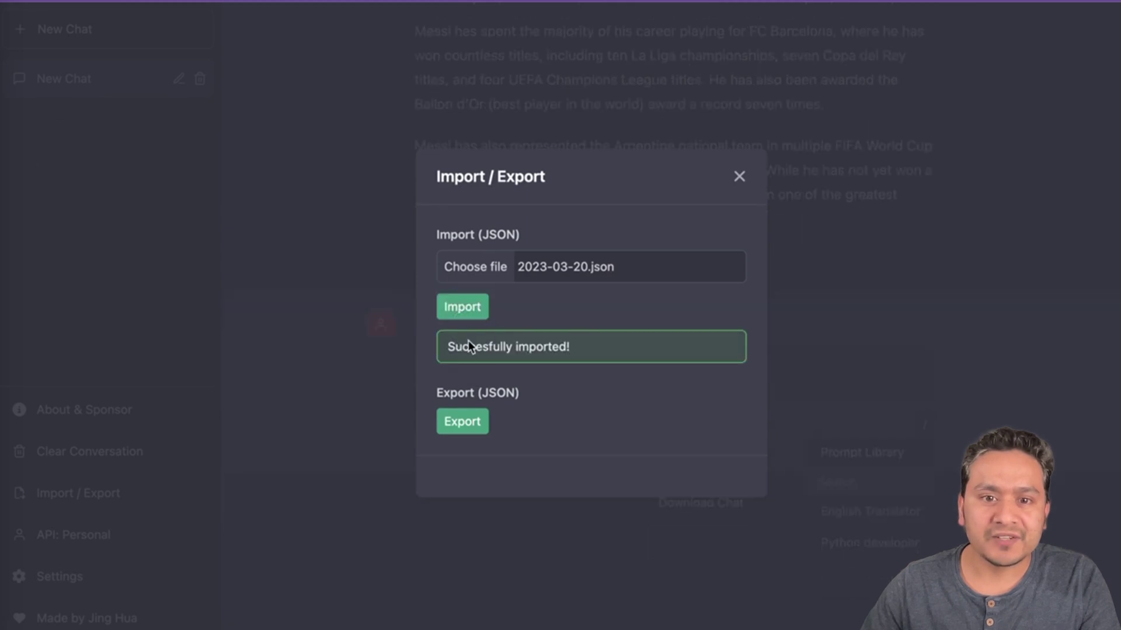
click(387, 433)
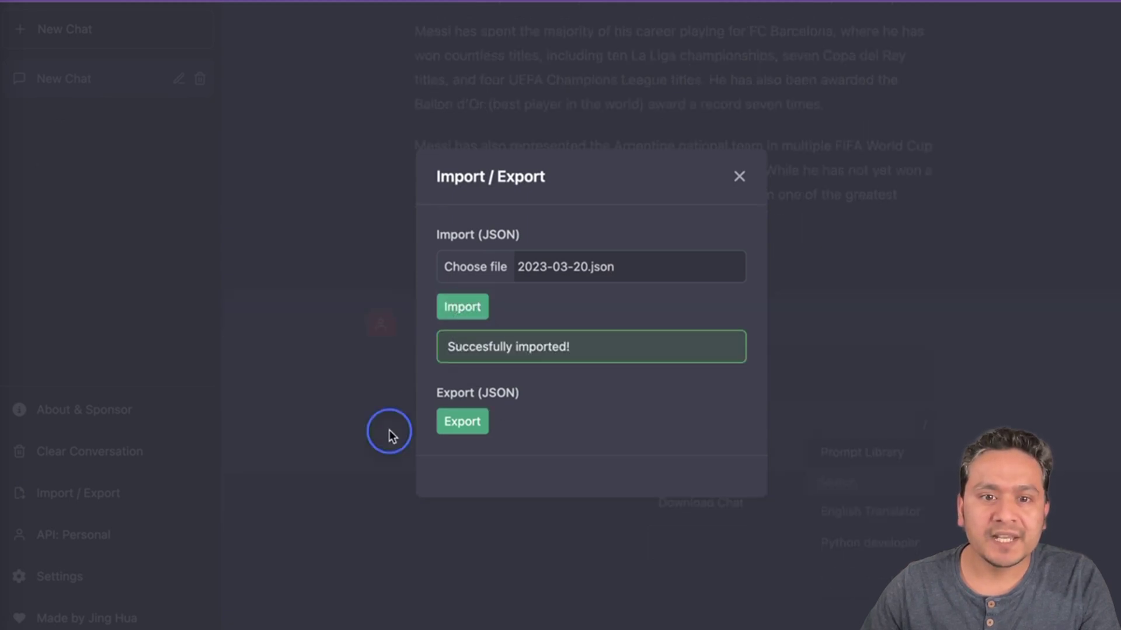
Submit the follow-up question "more info ?" as User in the imported conversation about Messi and read through the generated answer
scroll(520, 396, up, 8)
scroll(496, 410, up, 2)
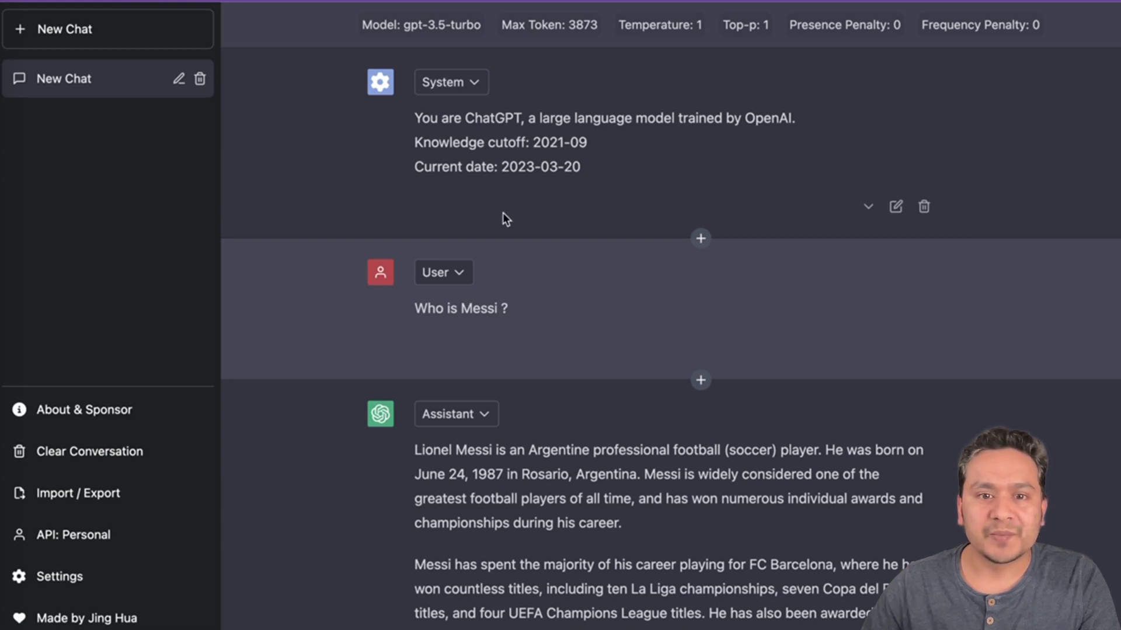
scroll(513, 197, down, 1)
scroll(486, 280, down, 3)
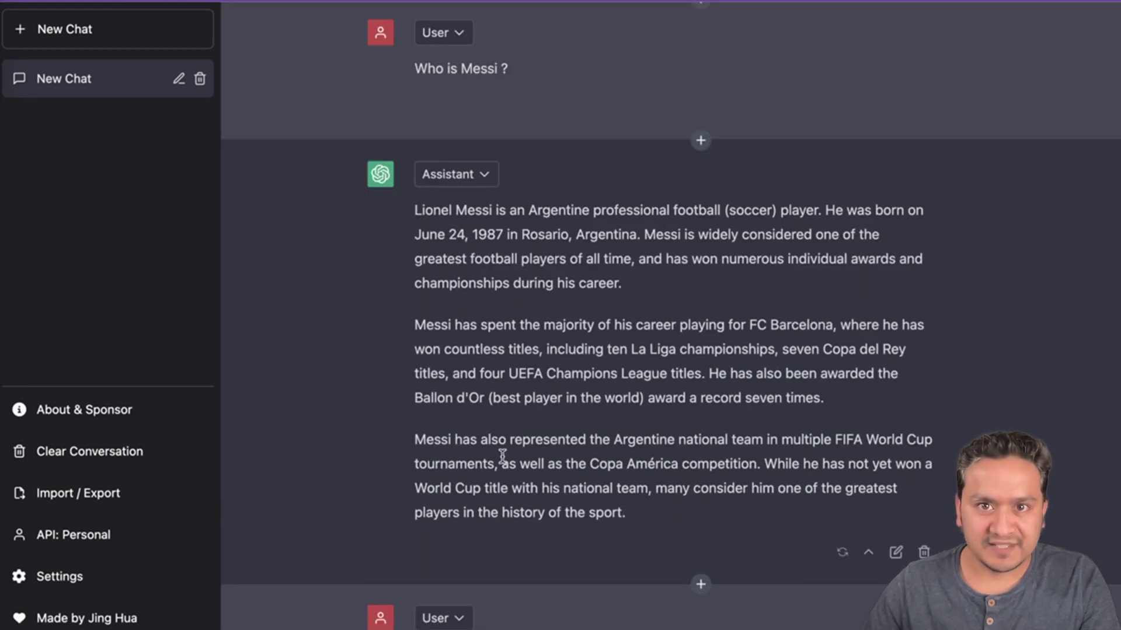
scroll(503, 455, down, 5)
click(552, 369)
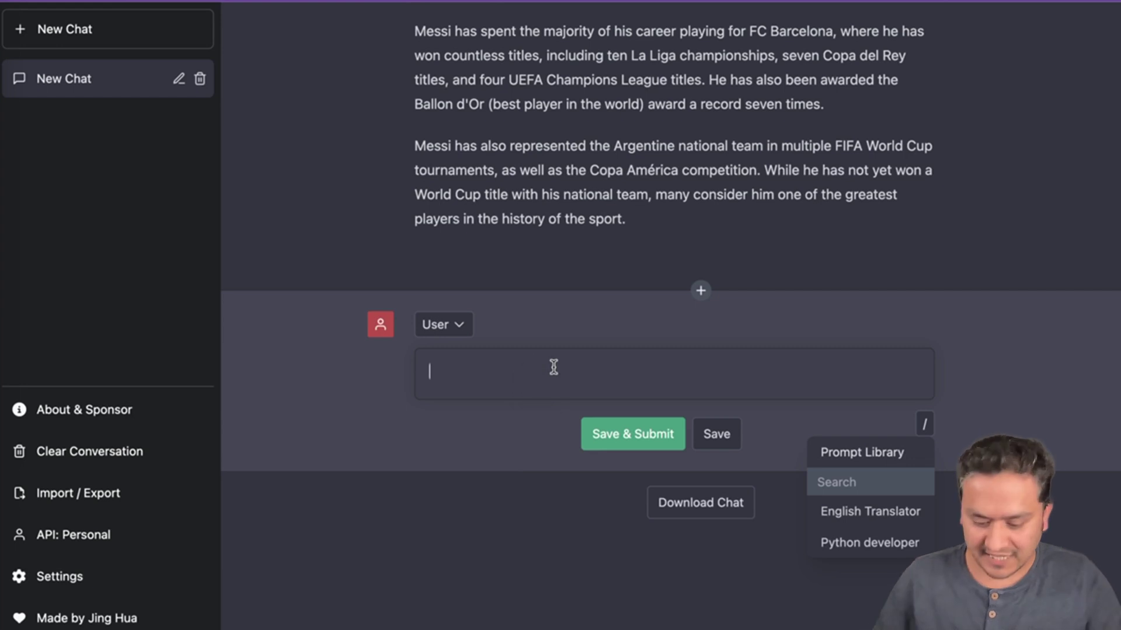
text(more info)
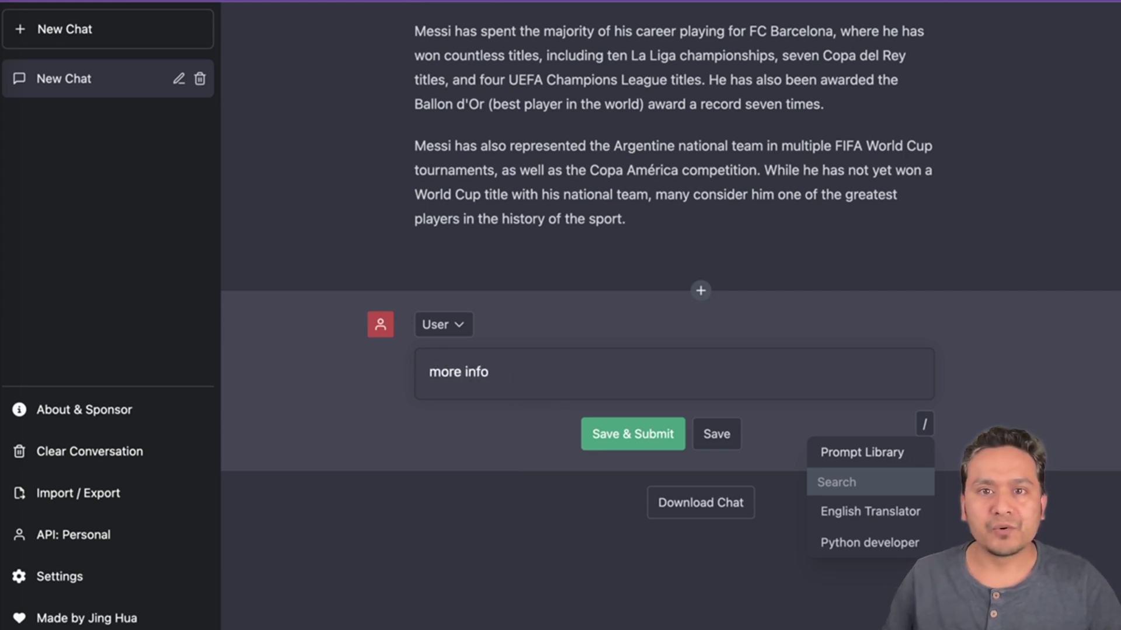
text( ?)
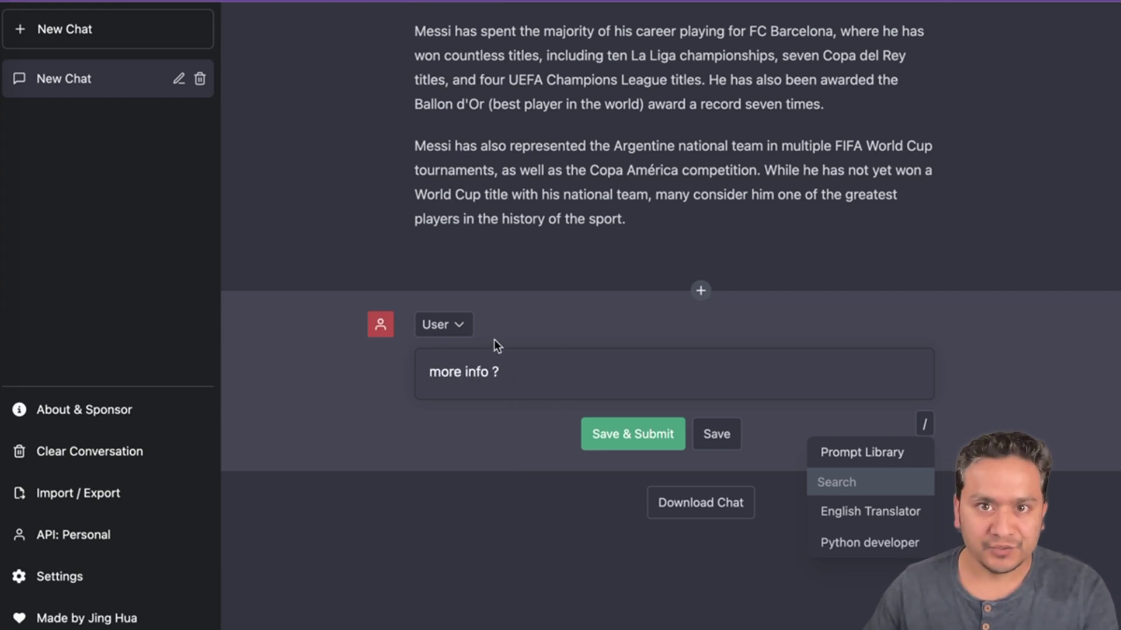
click(665, 444)
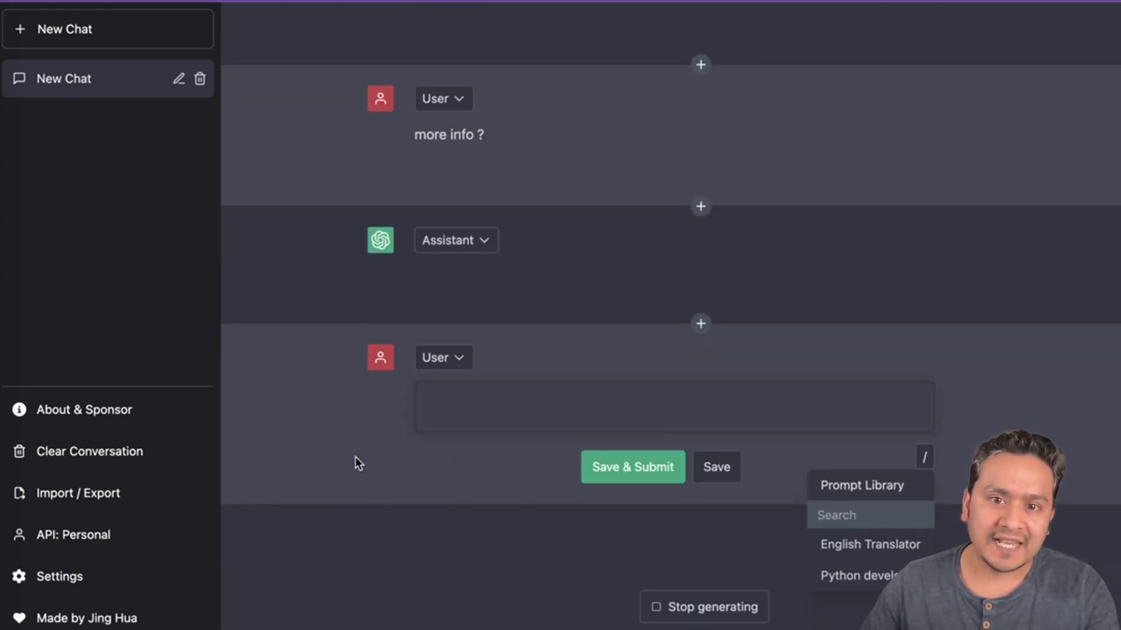
scroll(352, 458, up, 10)
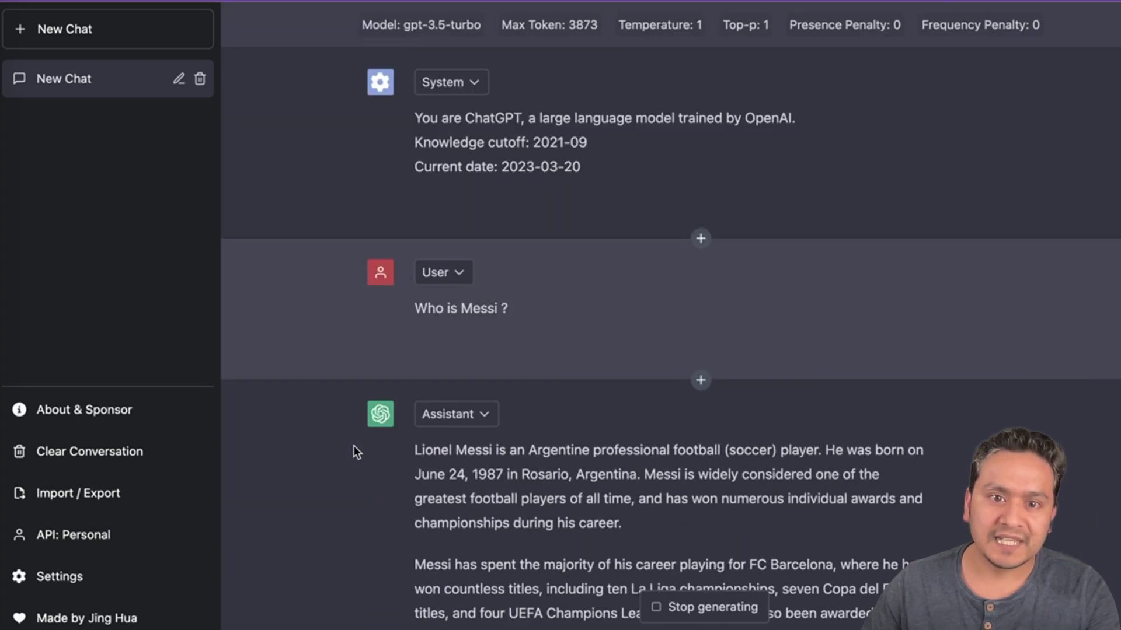
scroll(303, 361, down, 10)
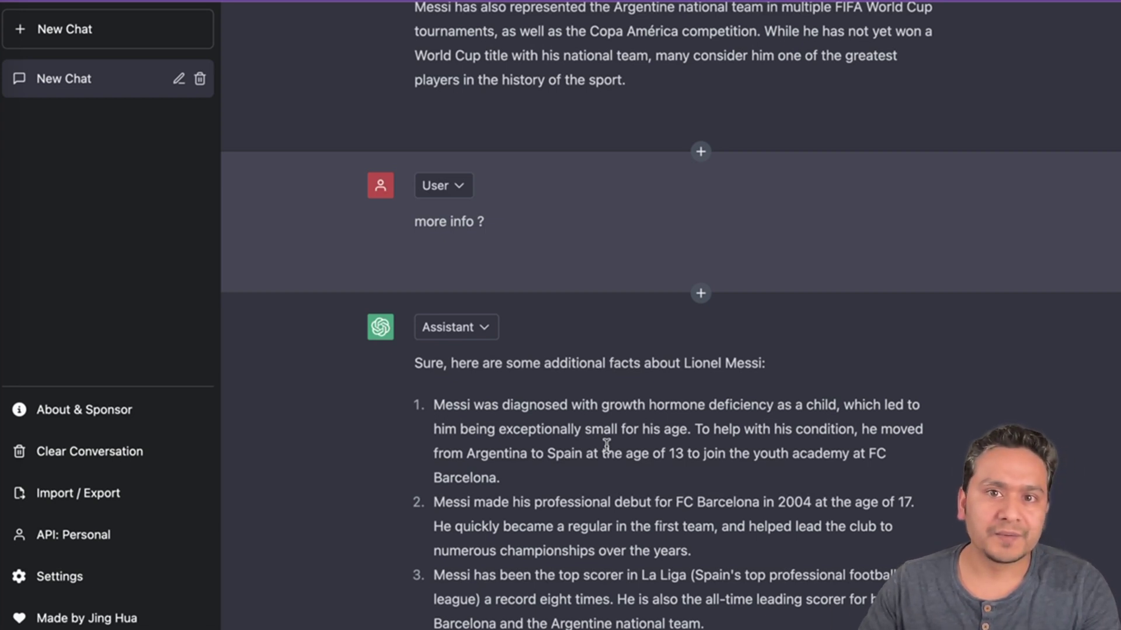
scroll(348, 523, down, 10)
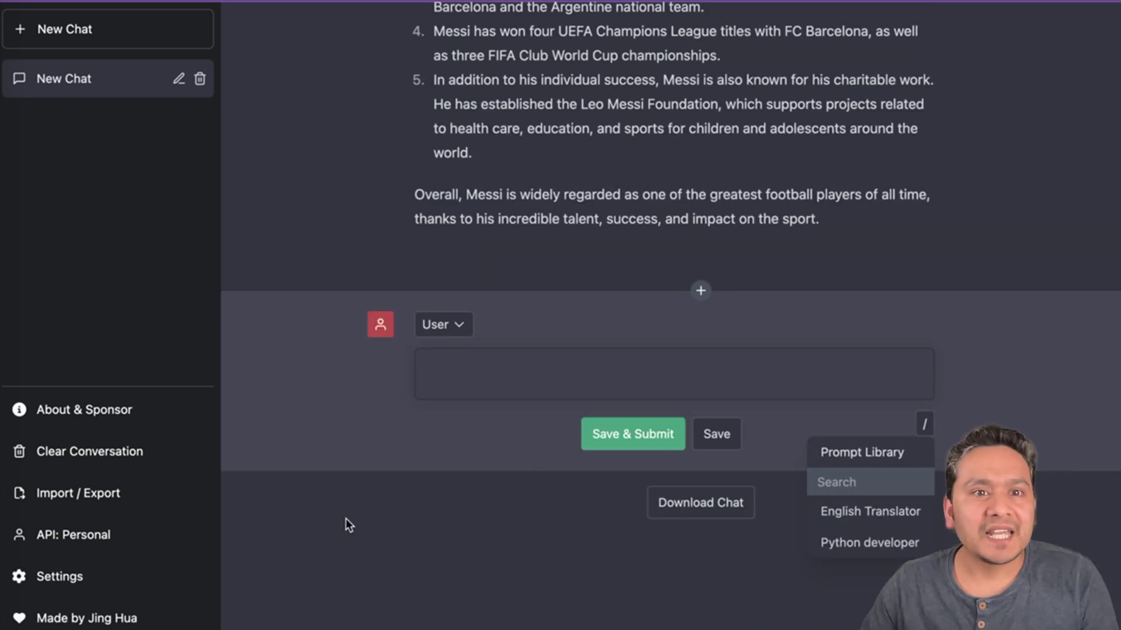